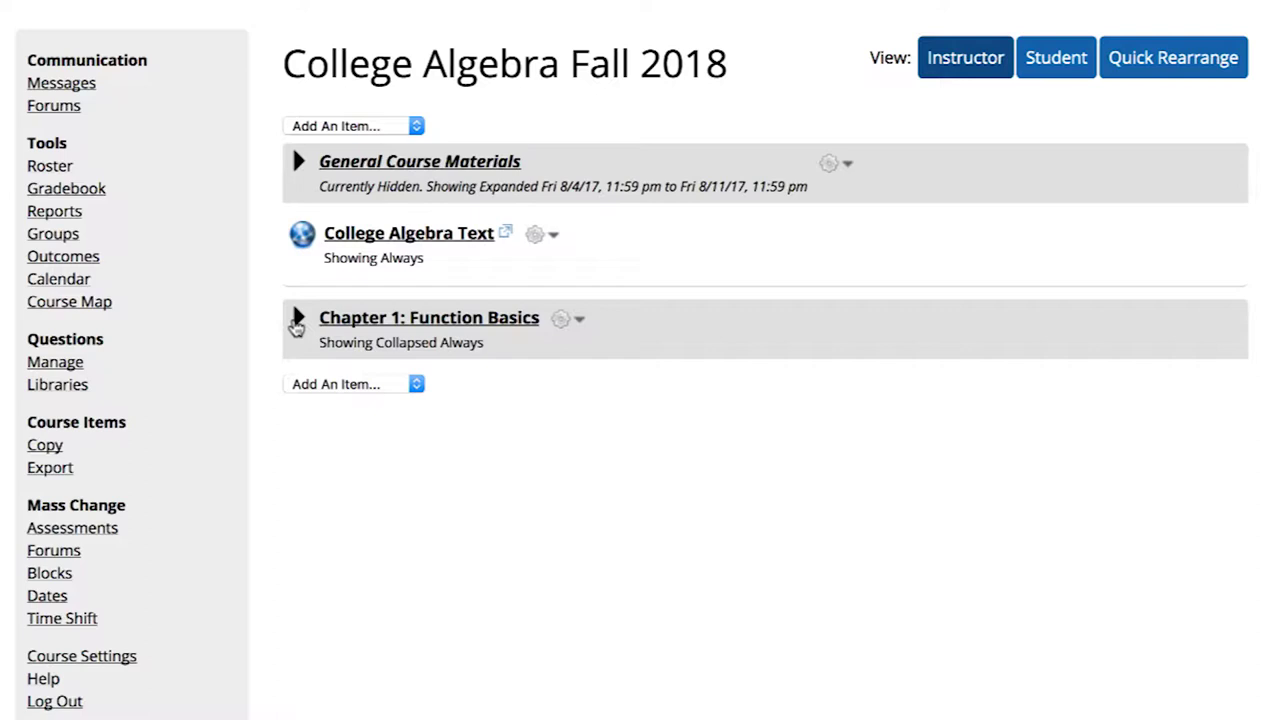
- Expand Chapter 1: Function Basics and open the Pre-Test: Function Basics settings from its gear menu
click(297, 322)
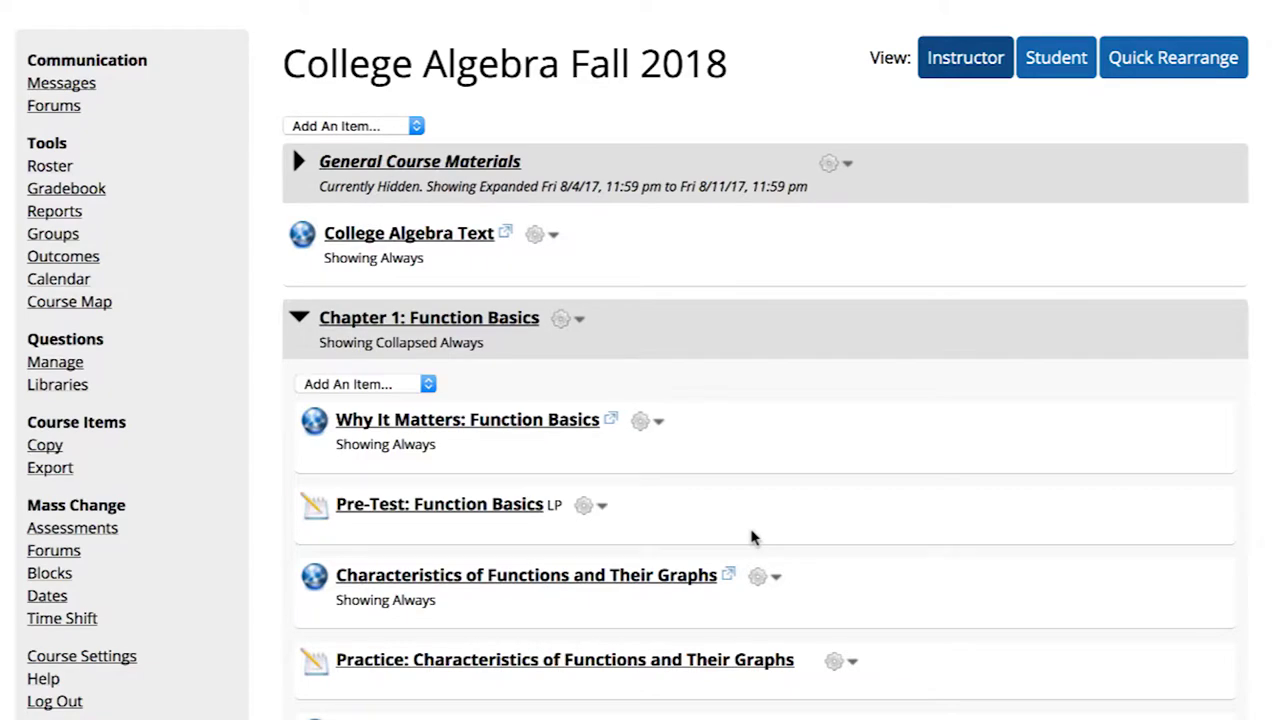
scroll(753, 538, down, 2)
scroll(753, 538, down, 2)
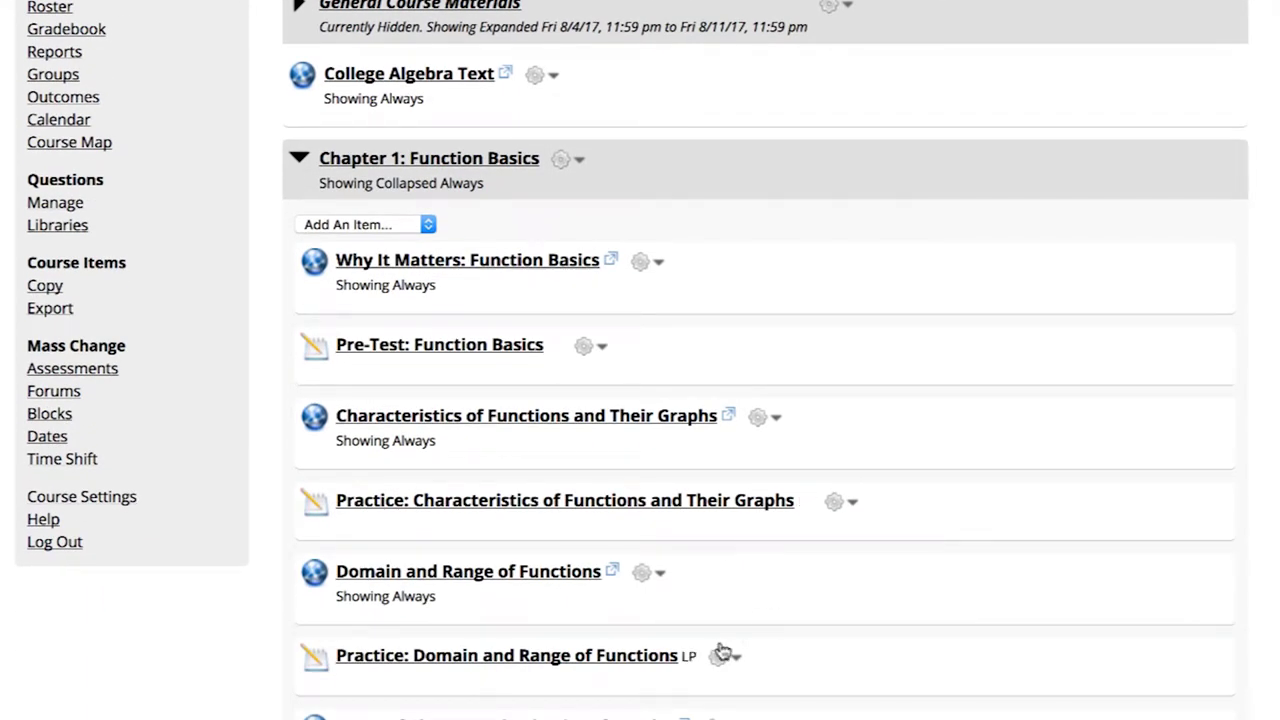
click(583, 349)
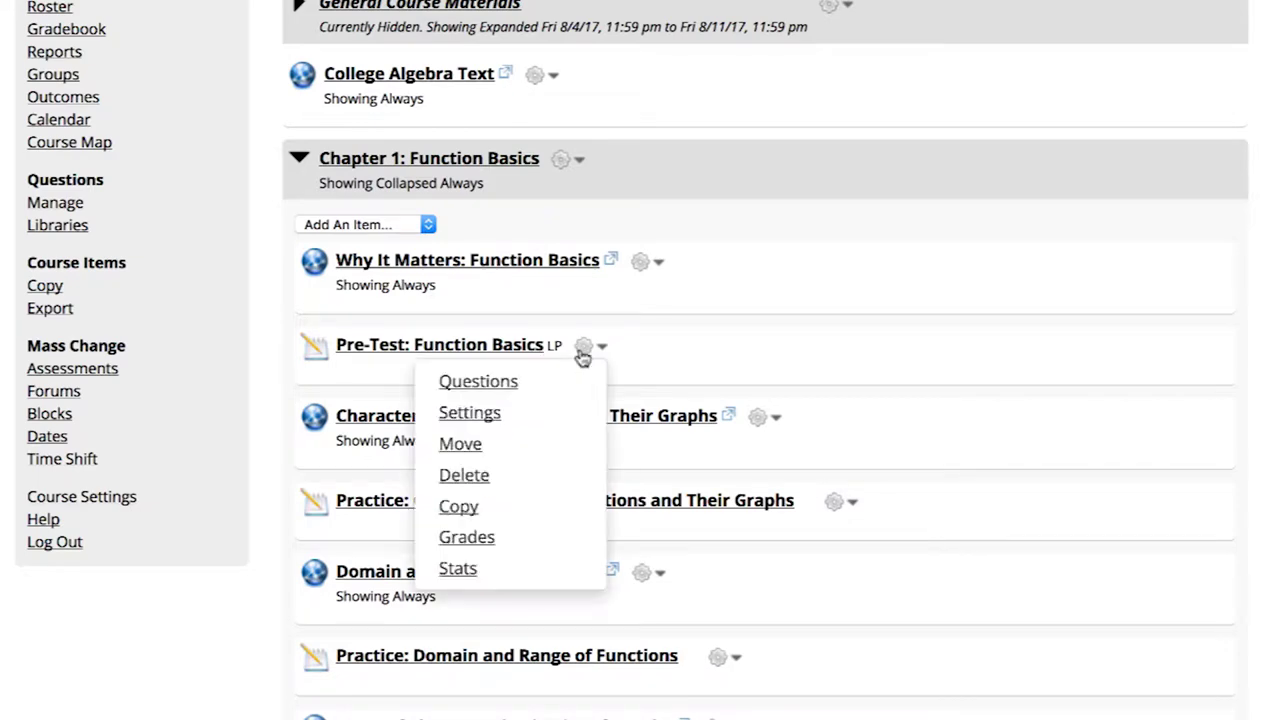
click(490, 414)
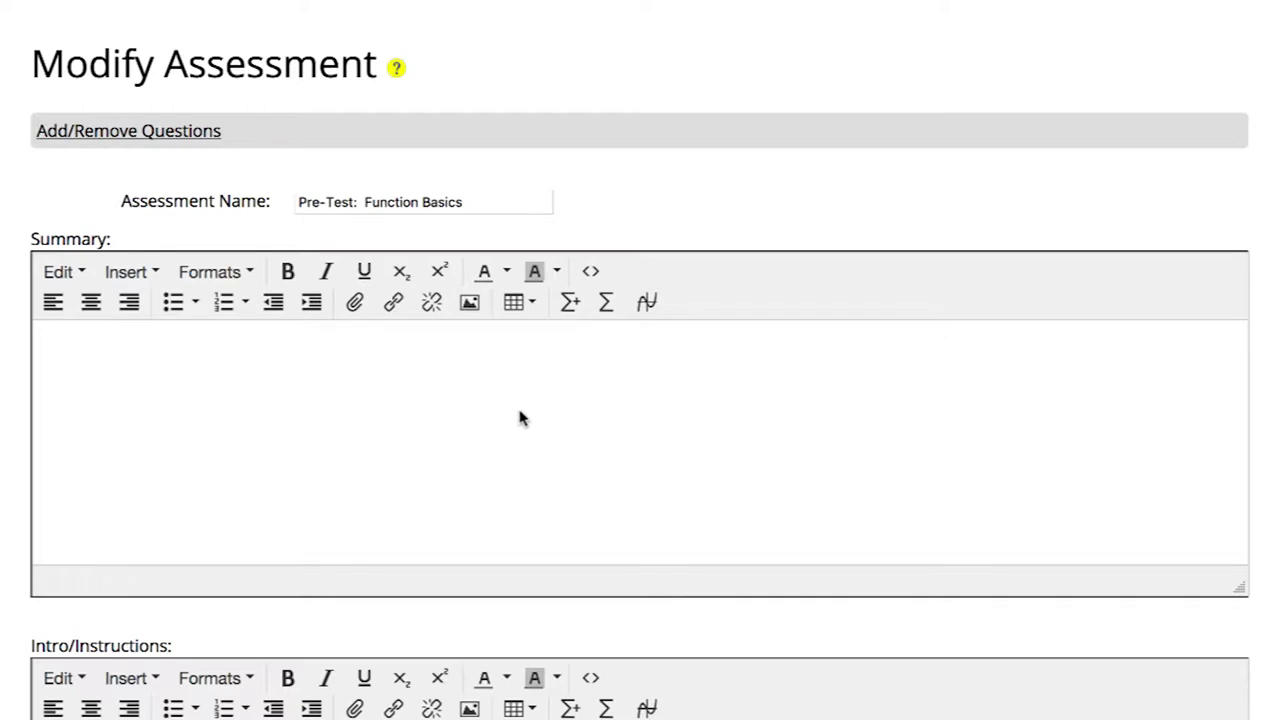
- Scroll past the Summary and Intro editors down to the date settings
scroll(520, 418, down, 10)
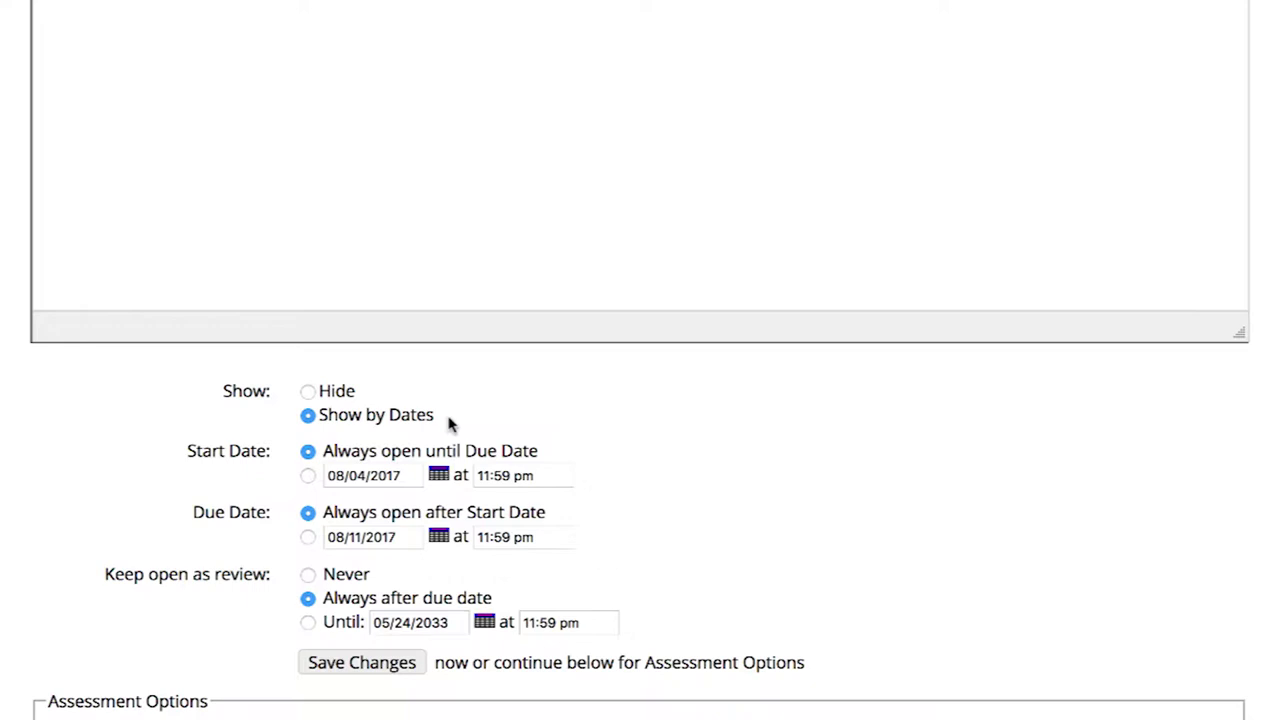
scroll(448, 424, down, 5)
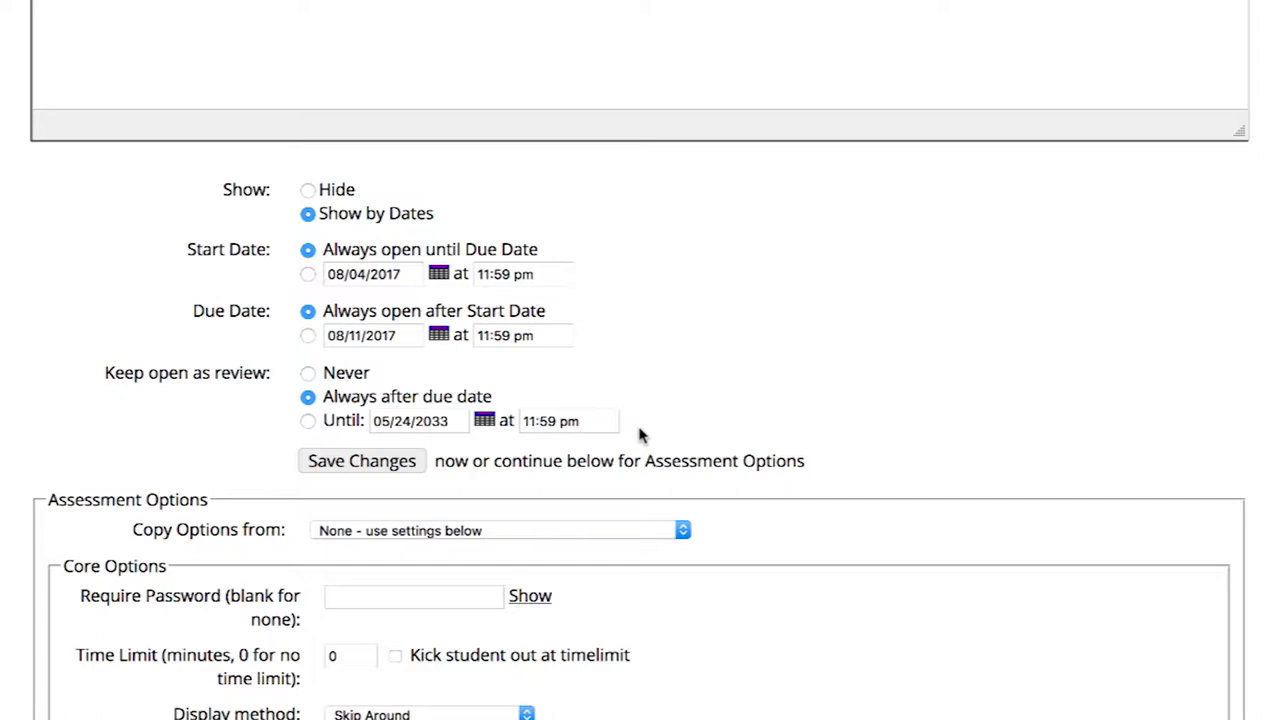
scroll(640, 435, down, 5)
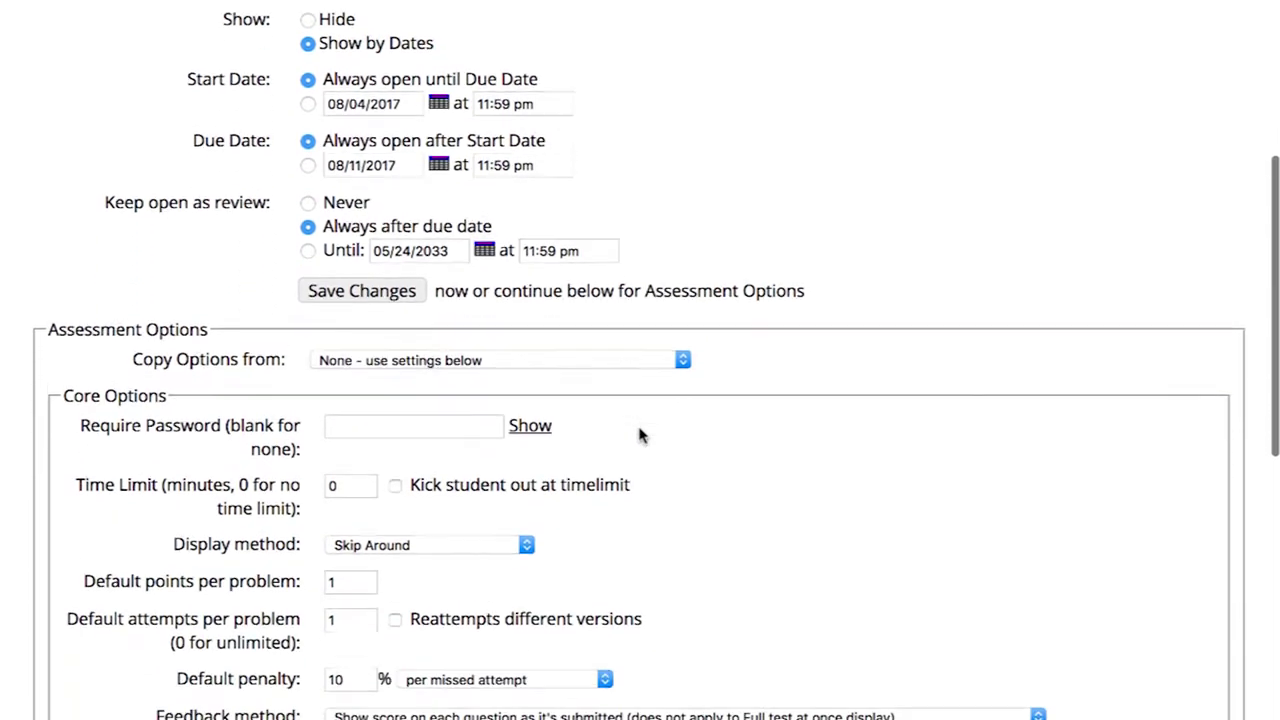
scroll(640, 435, down, 5)
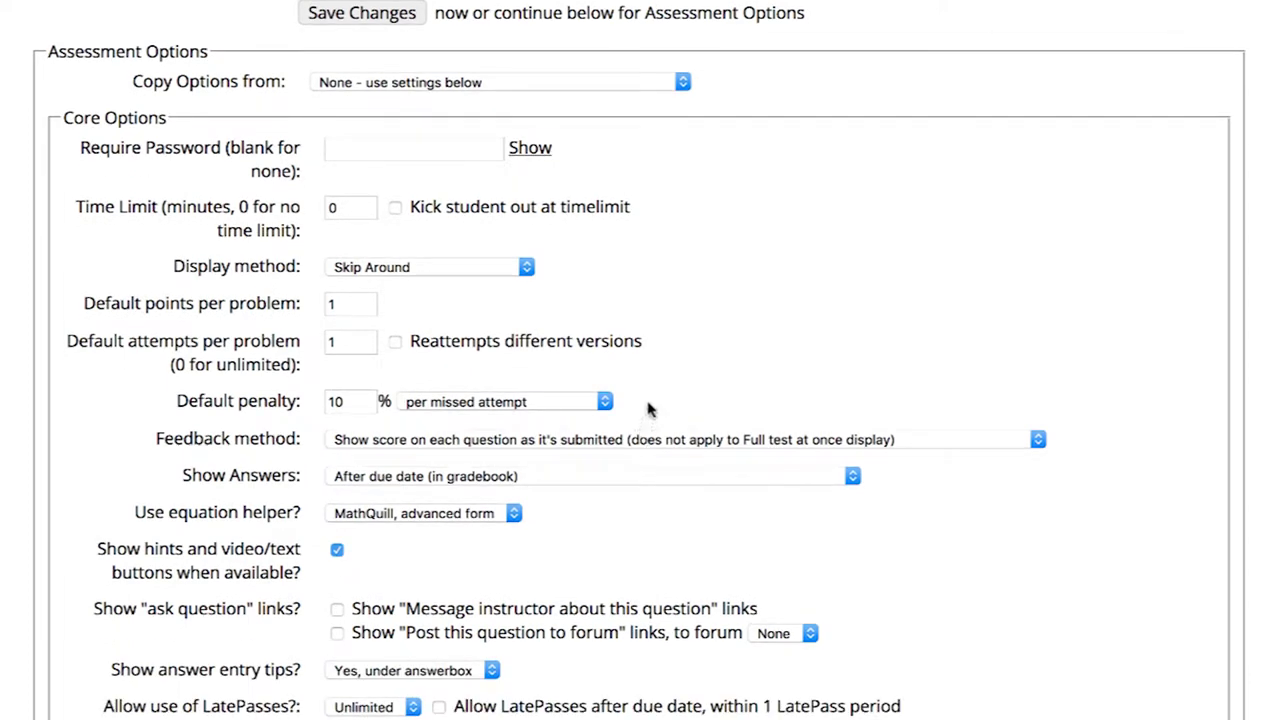
click(497, 85)
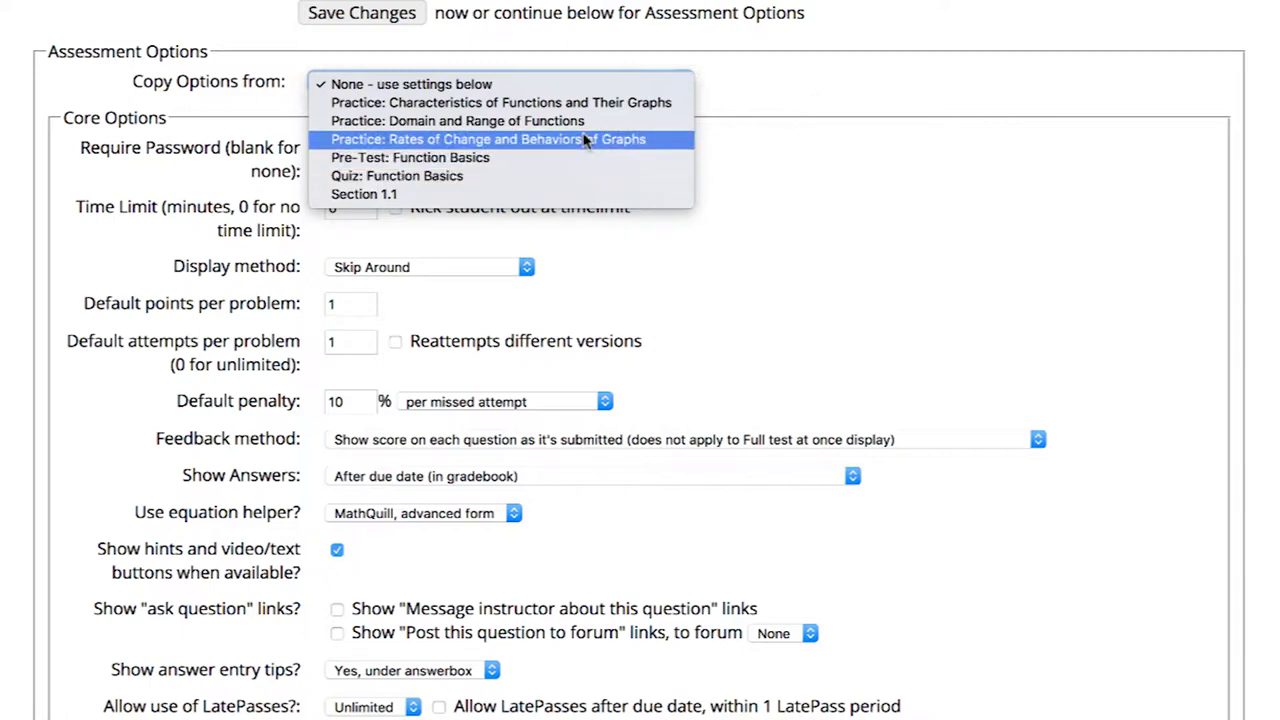
click(895, 184)
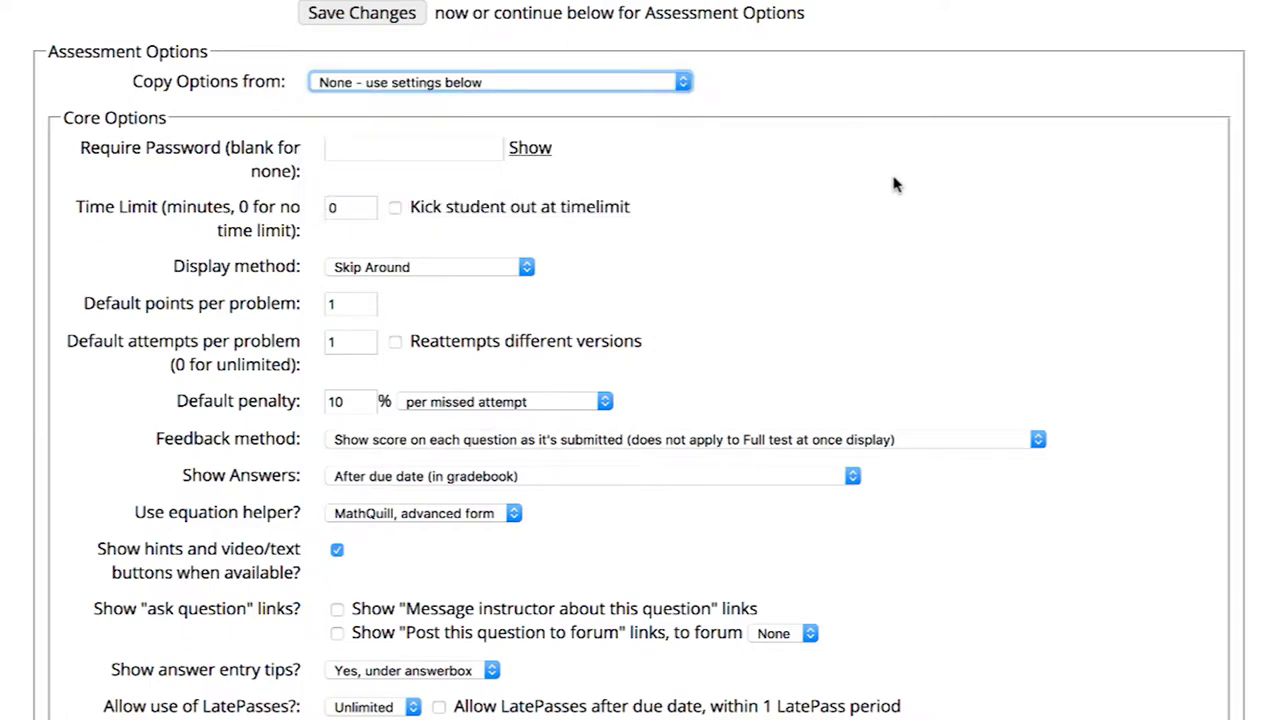
click(448, 150)
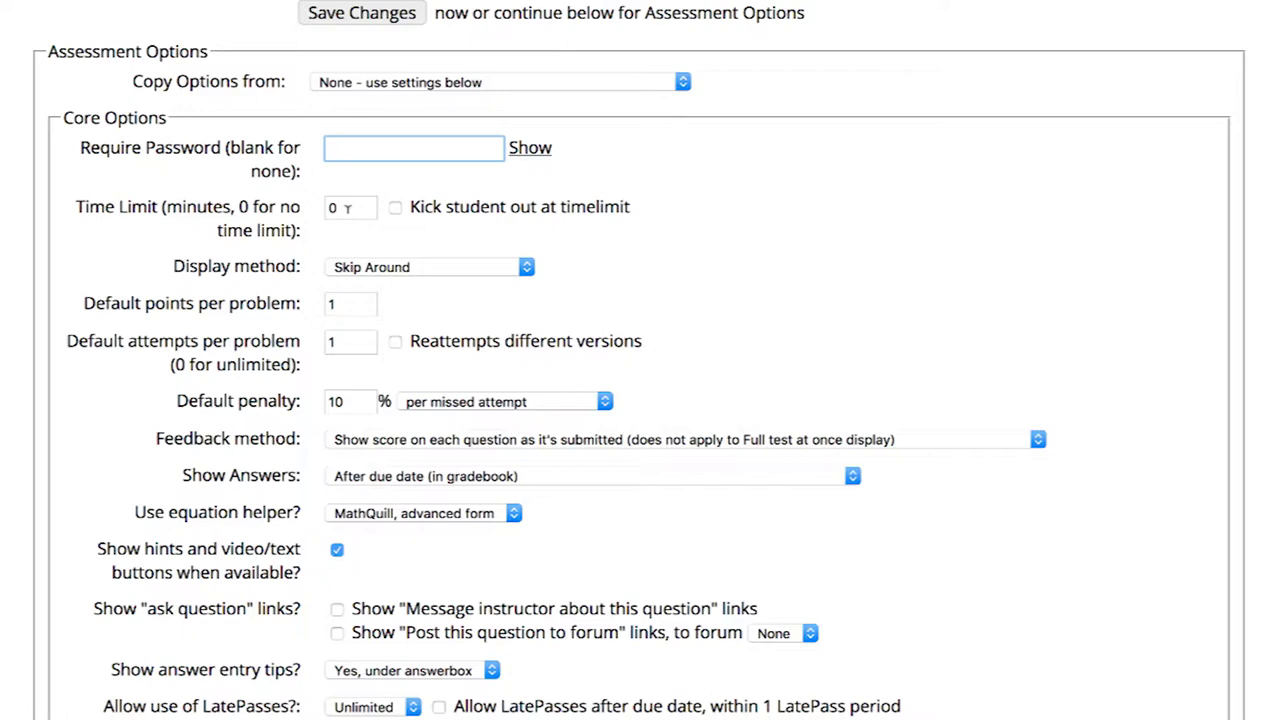
click(346, 205)
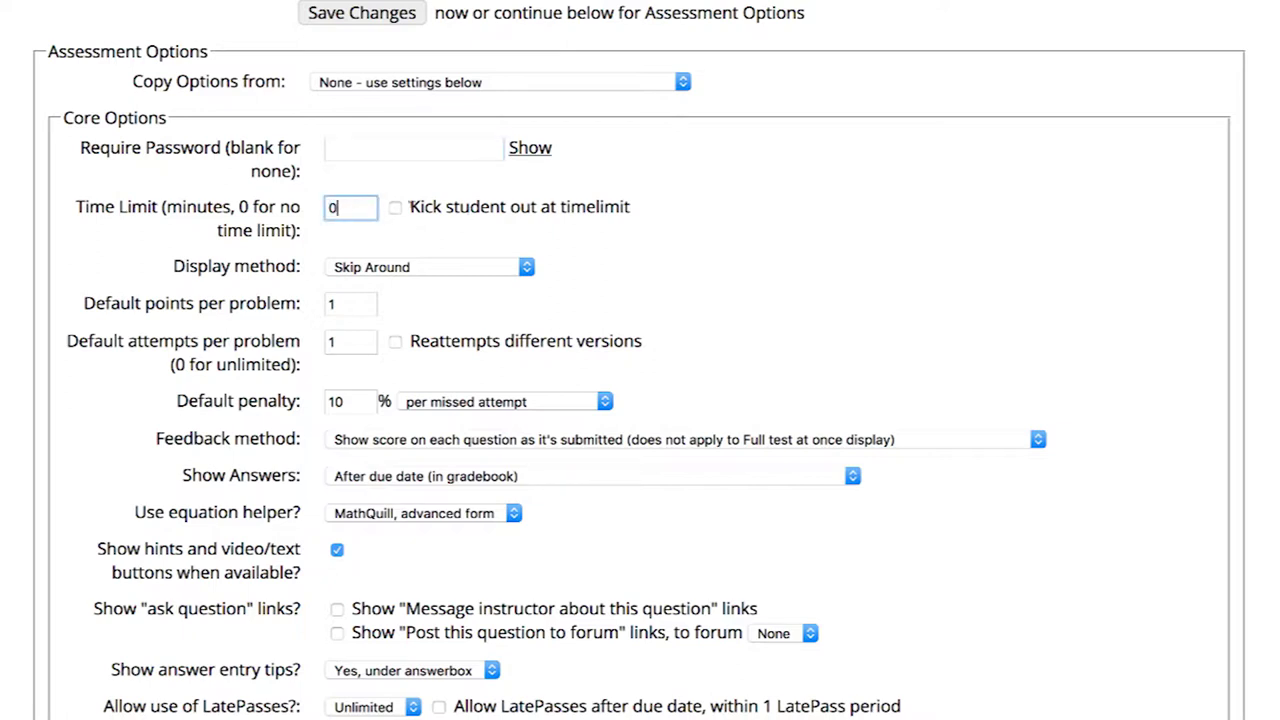
click(396, 208)
click(397, 210)
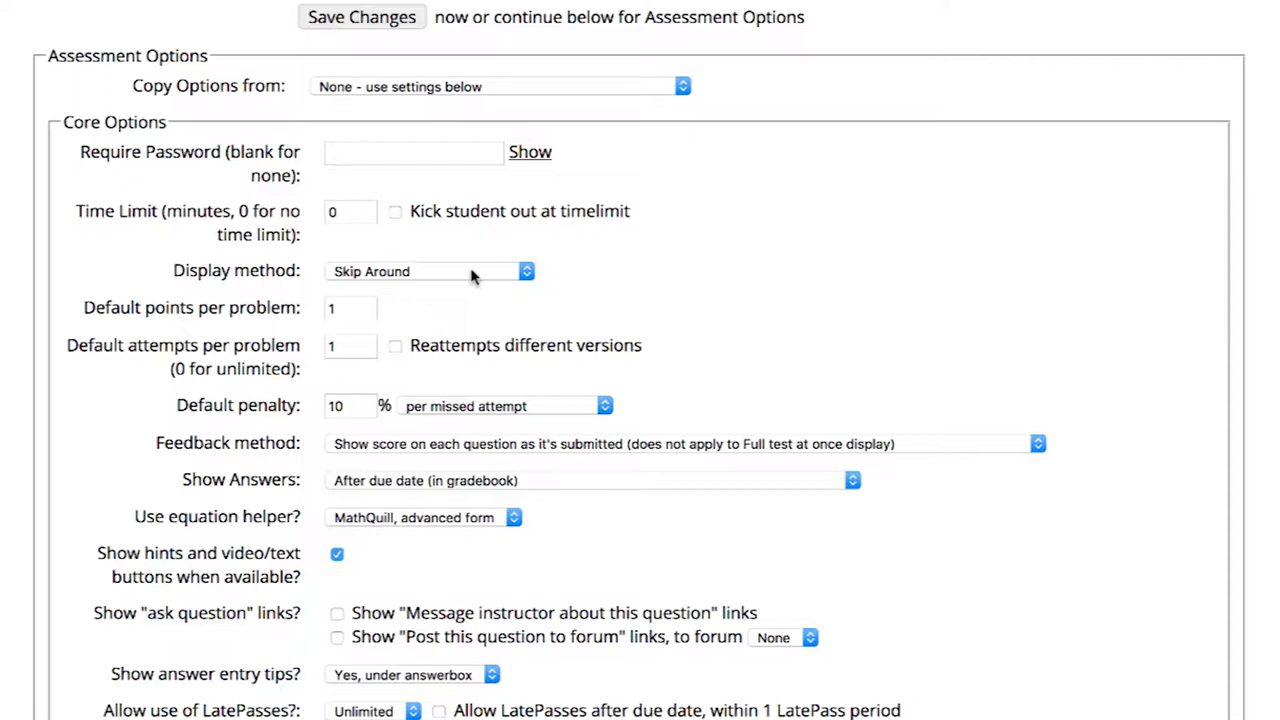
click(474, 277)
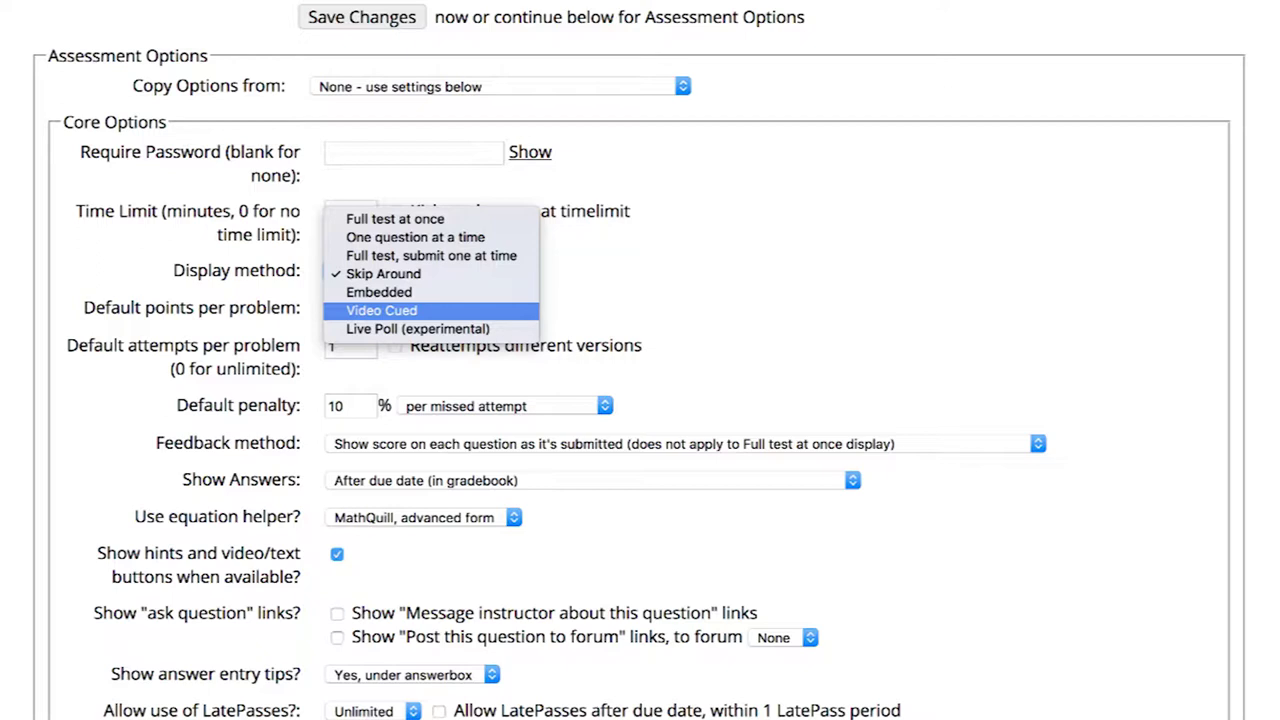
key(Escape)
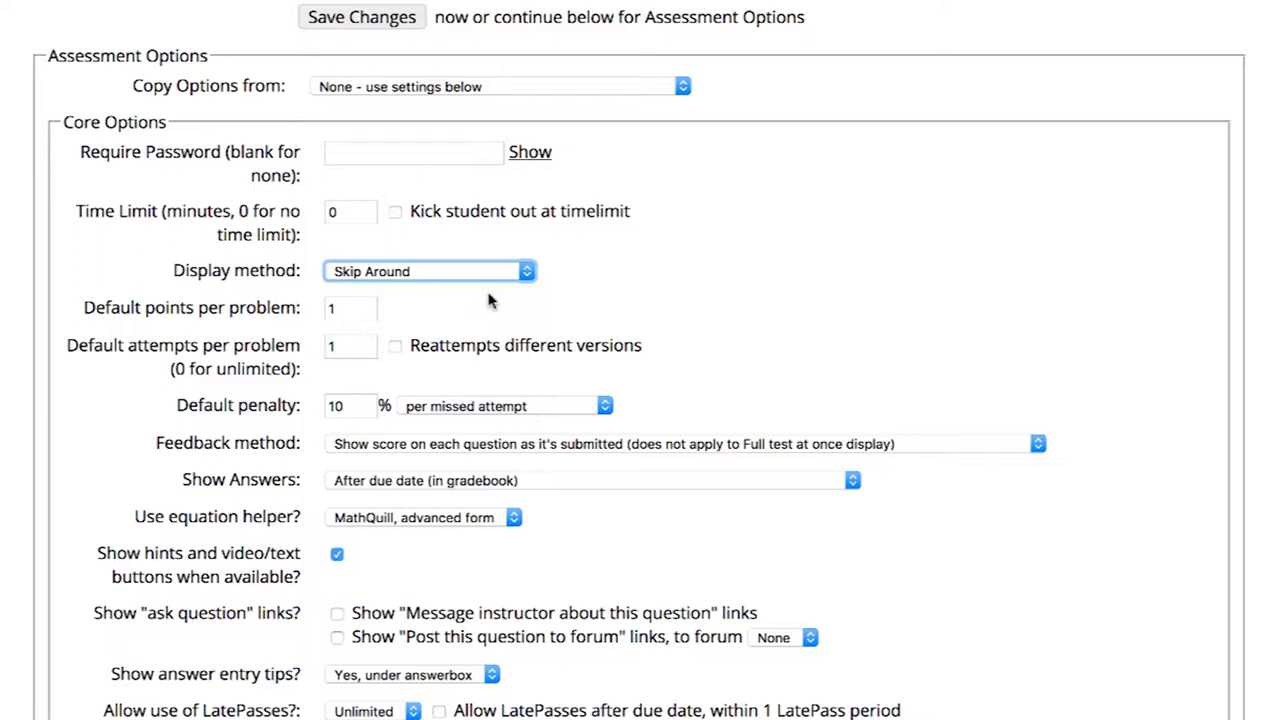
double_click(356, 307)
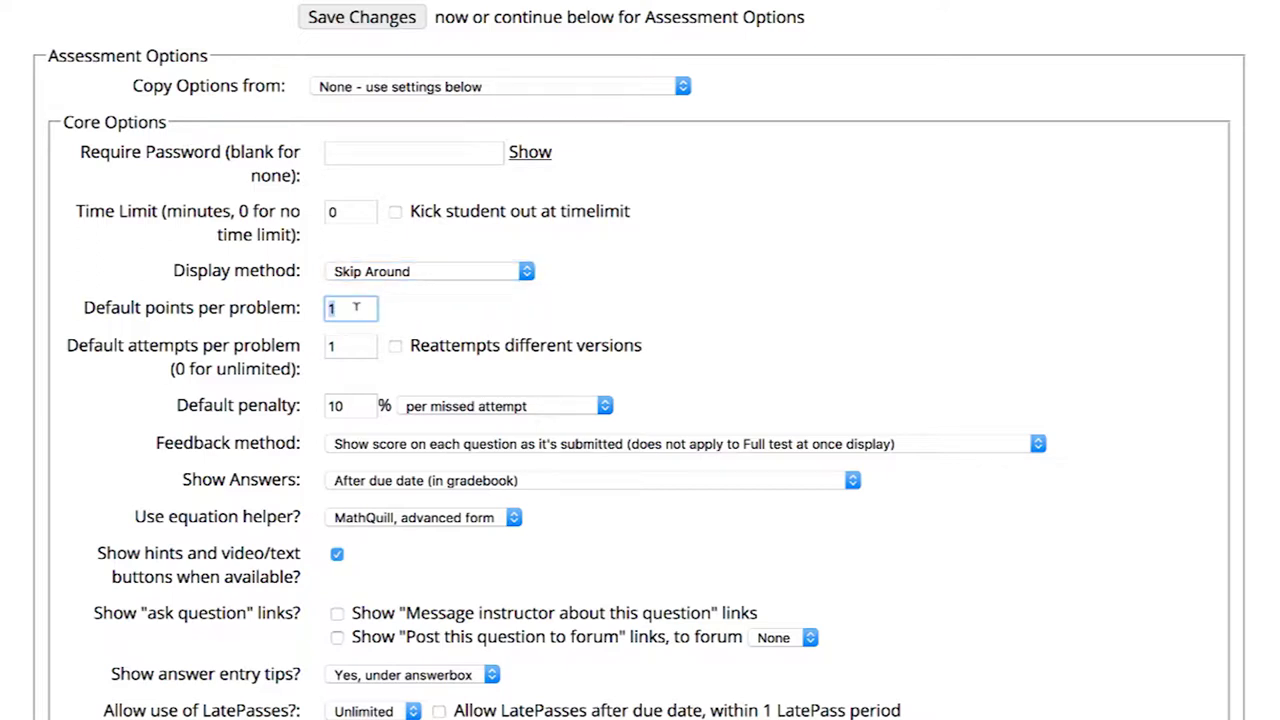
- Set default points per problem to 5 and default attempts per problem to 3
text(5)
click(368, 340)
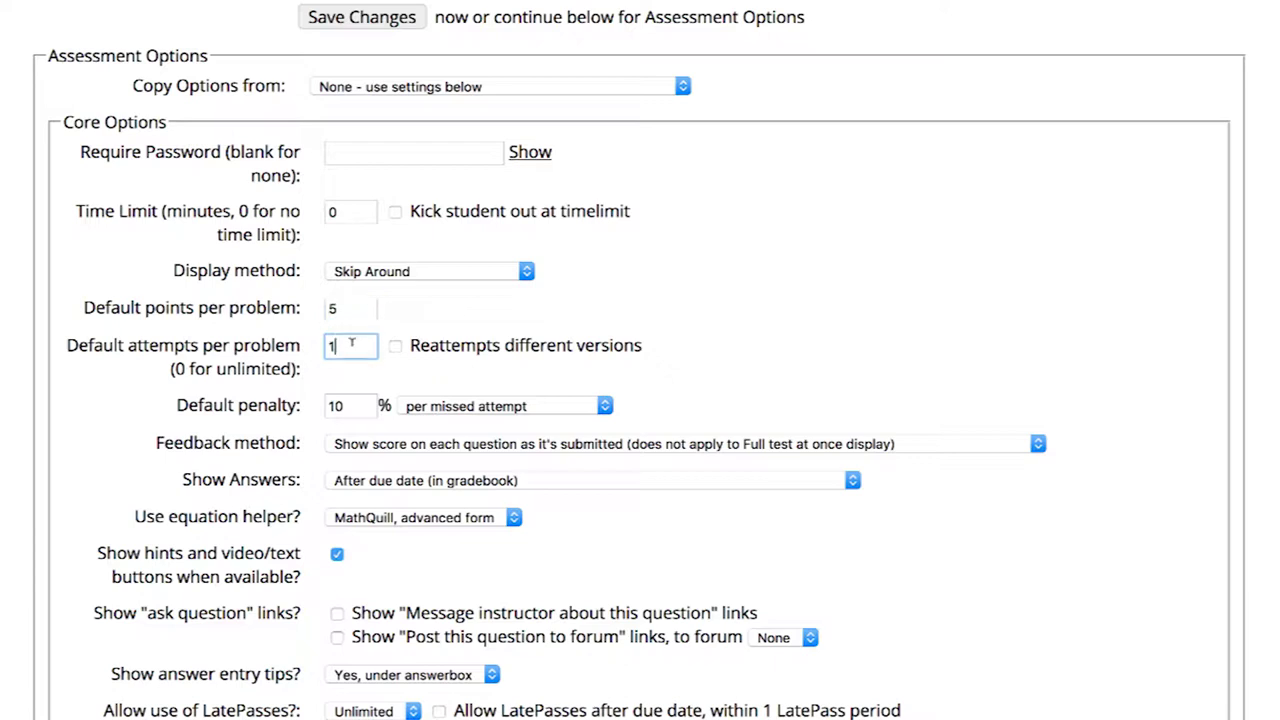
key(BackSpace)
text(3)
- Keep the penalty per missed attempt and bring up the feedback method choices
click(432, 417)
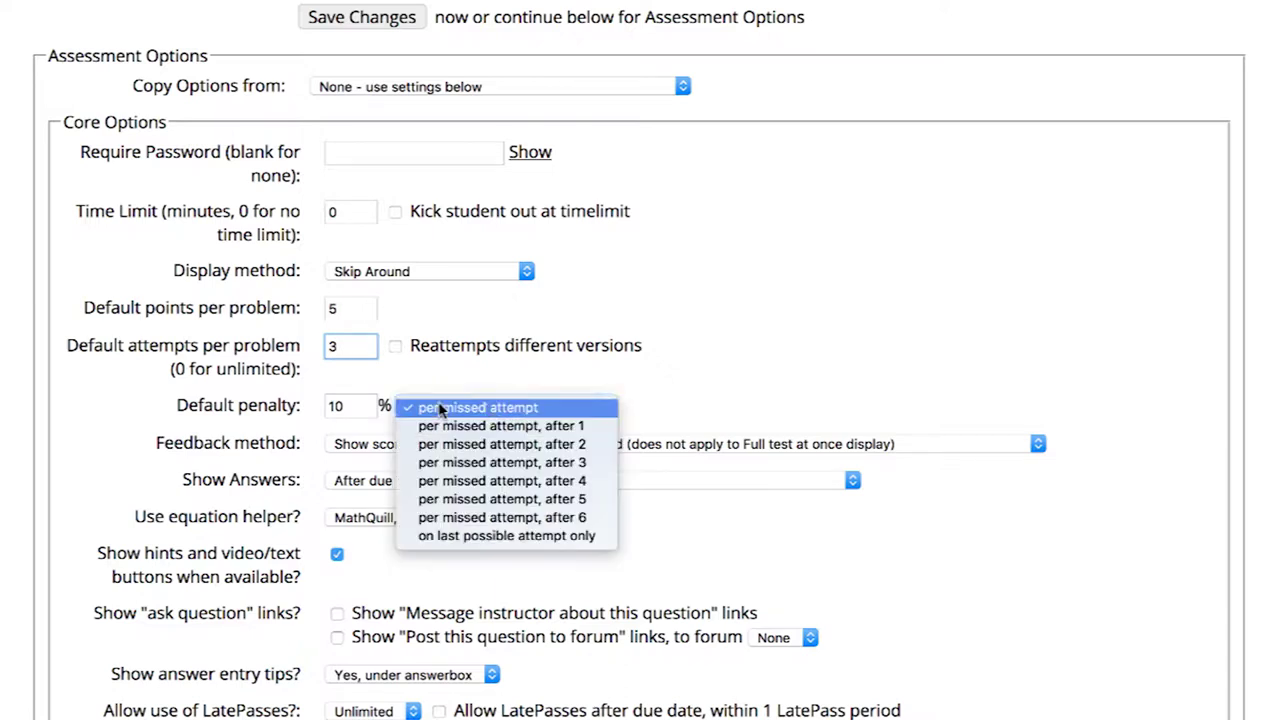
click(713, 413)
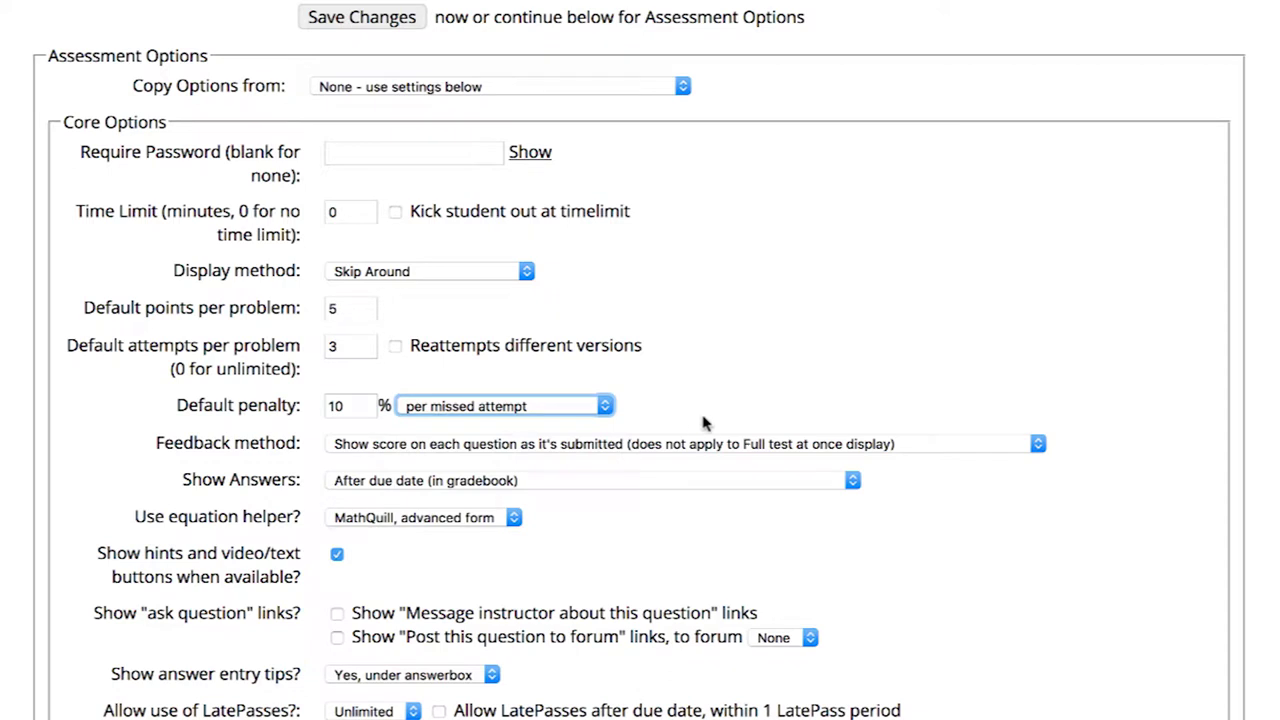
click(697, 453)
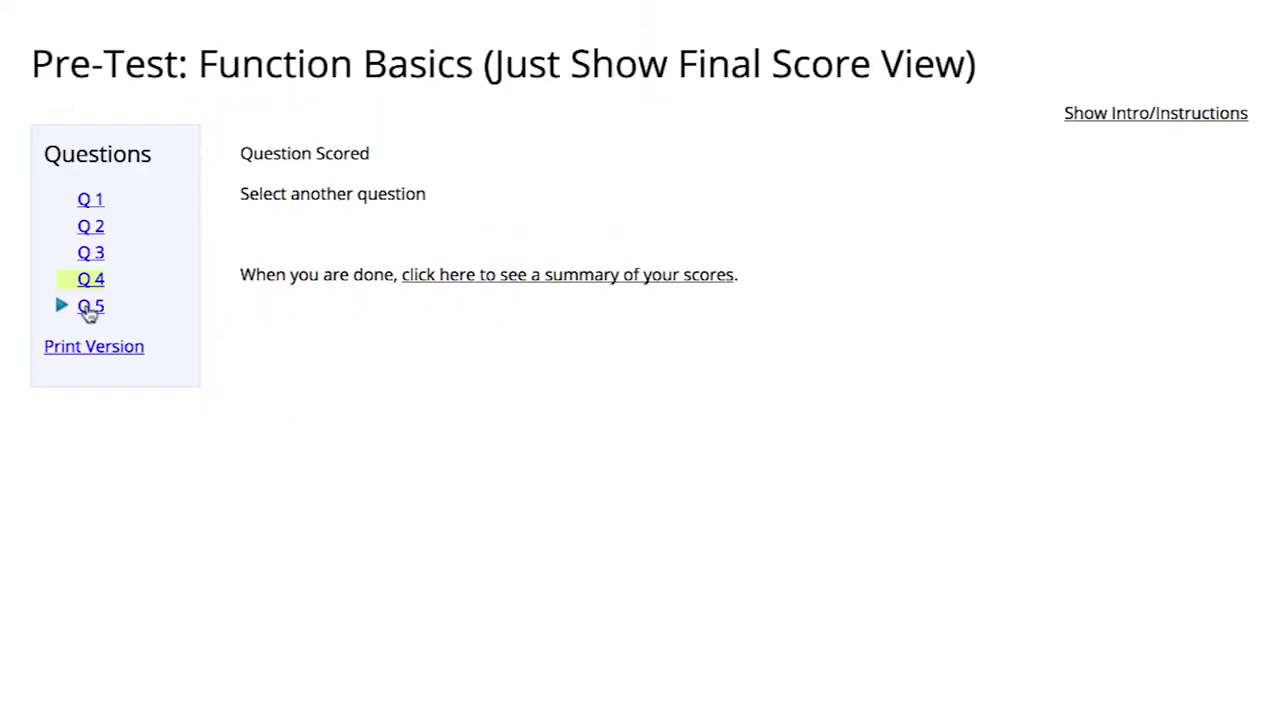
- Open Q5 in the final-score preview and clear its existing answer
click(90, 306)
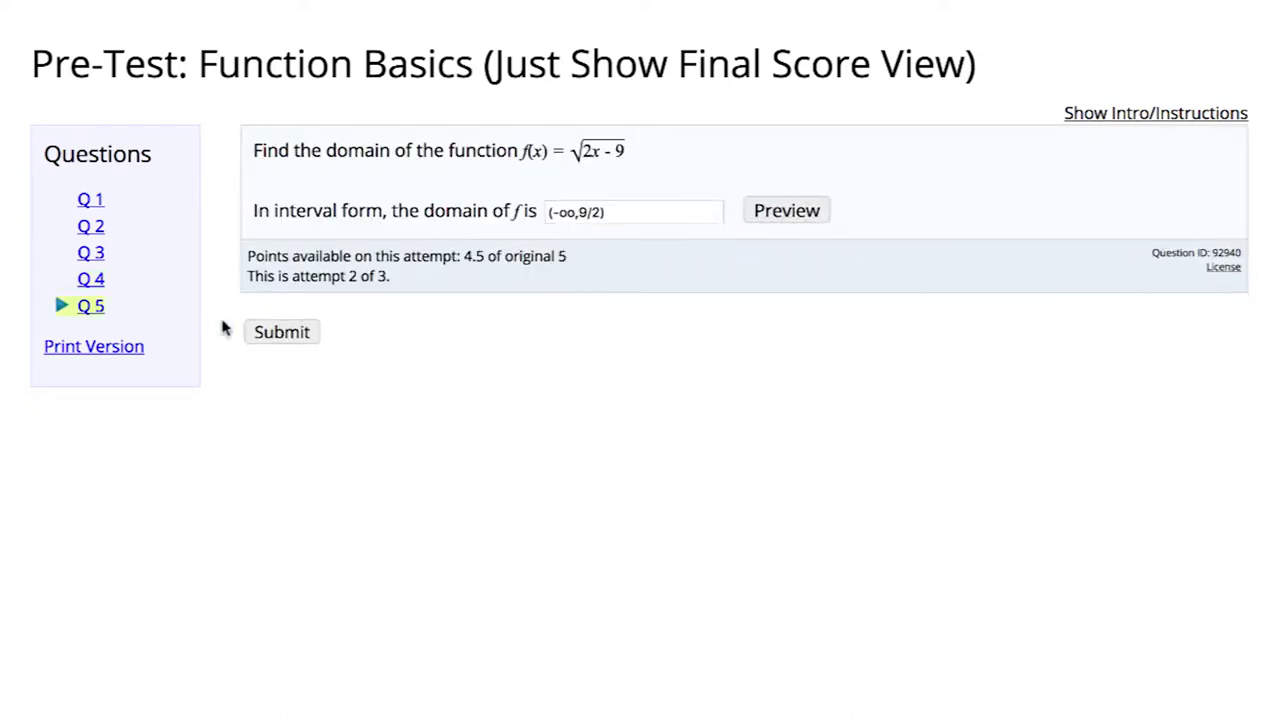
click(580, 208)
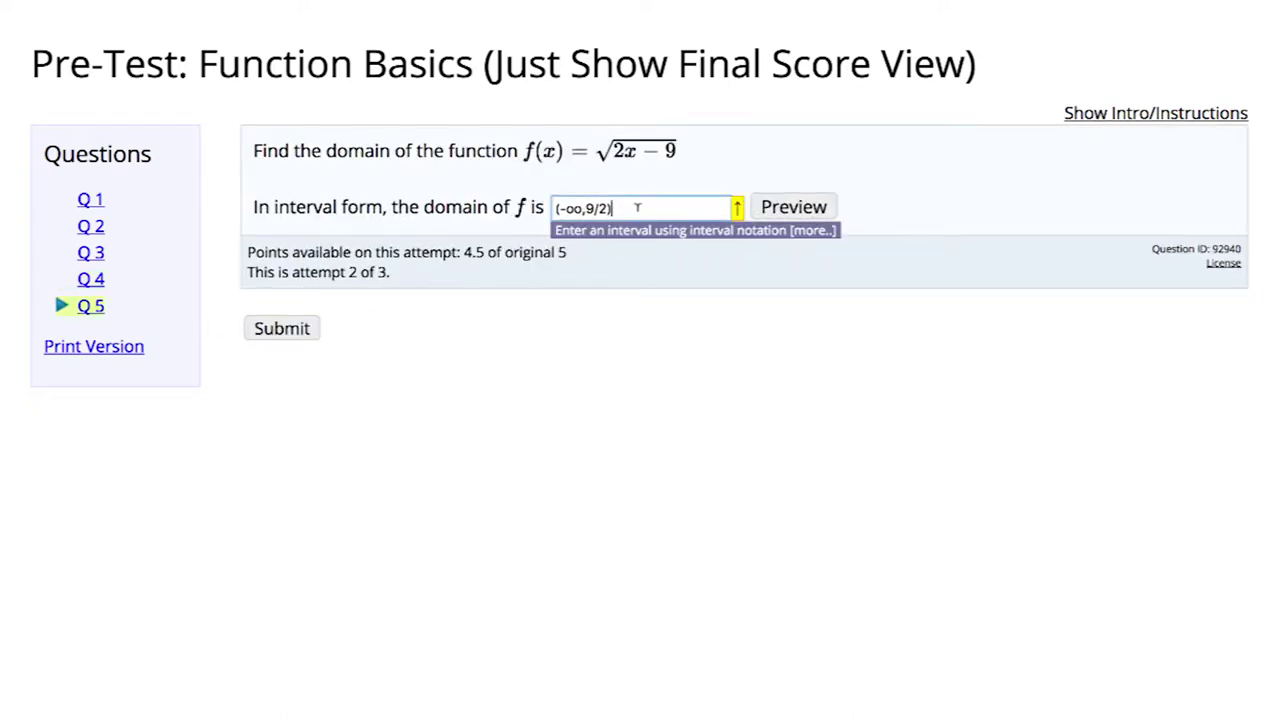
key(ctrl+a)
key(BackSpace)
- Enter (−∞, 9/2) for Q5 with the interval editor, submit it, and view the score summary
click(737, 208)
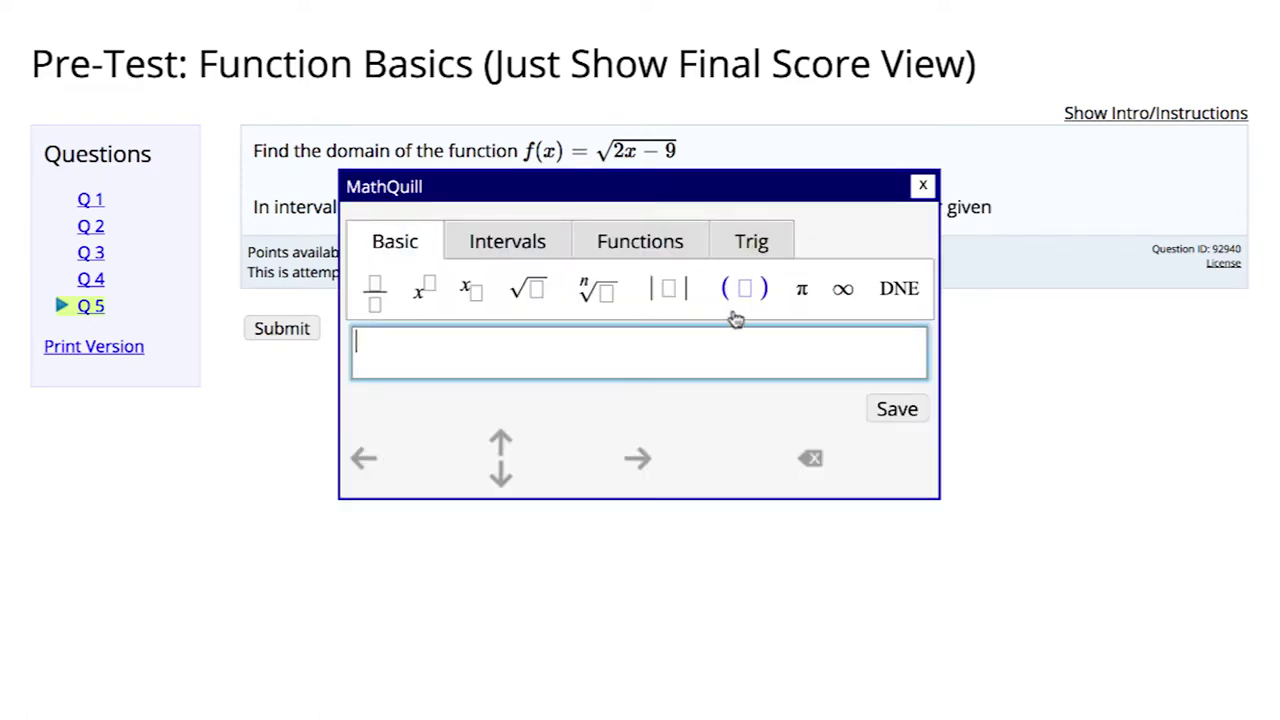
click(540, 255)
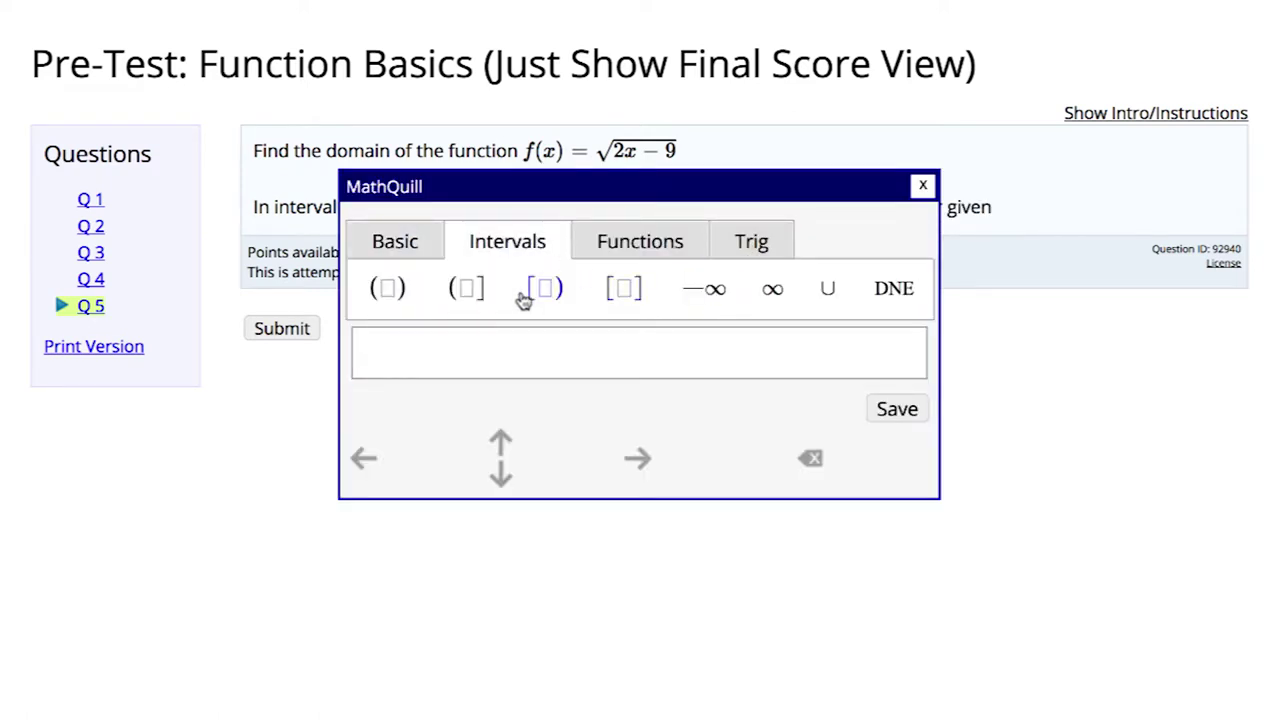
click(390, 295)
click(703, 303)
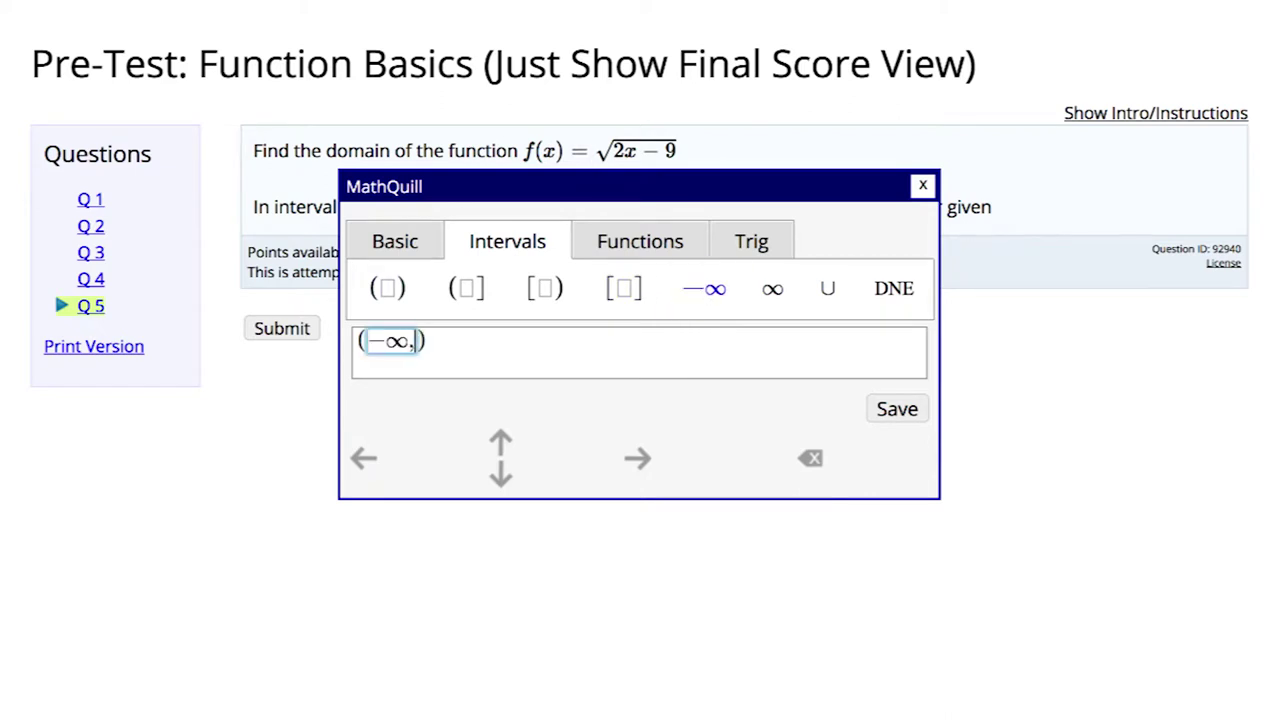
text(9/2)
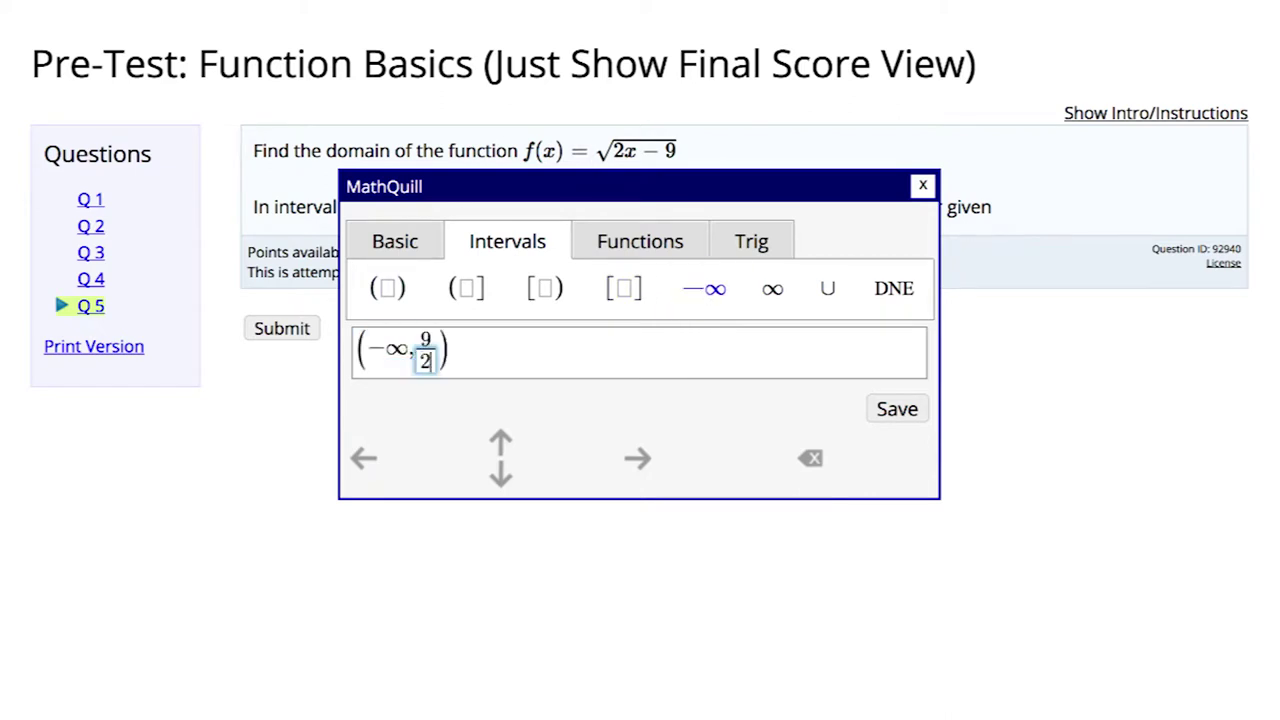
click(654, 357)
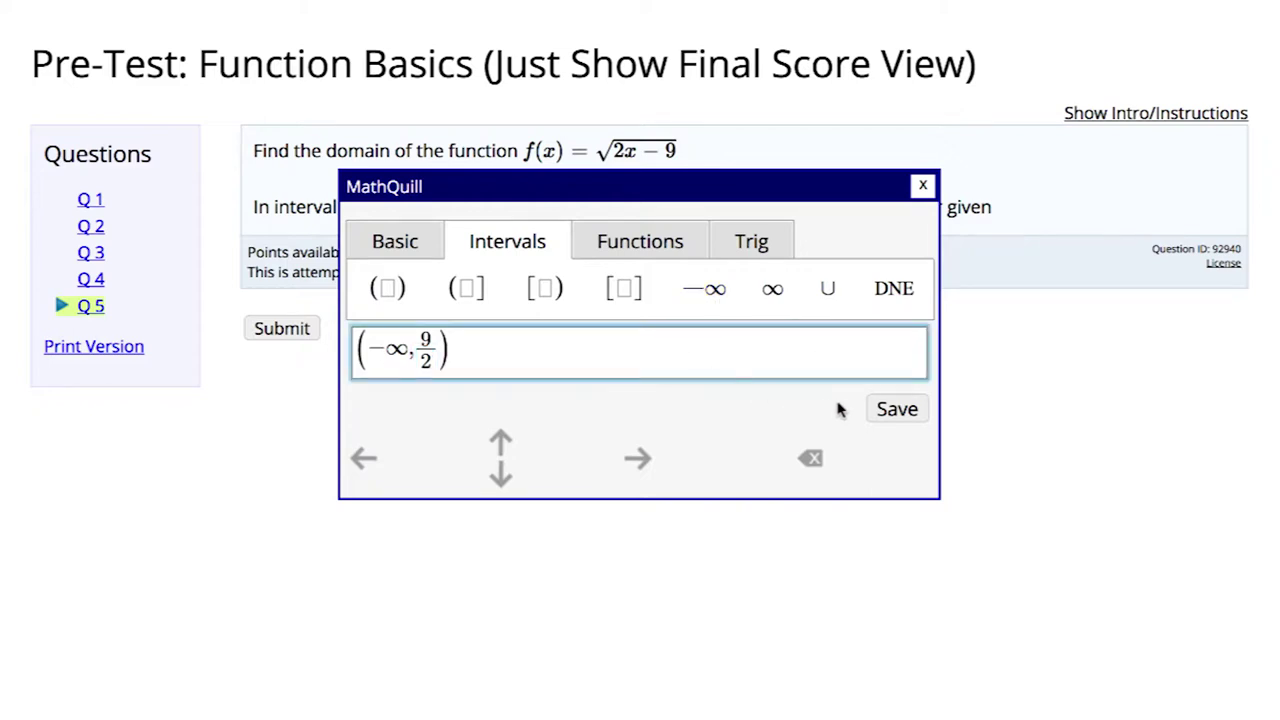
click(897, 409)
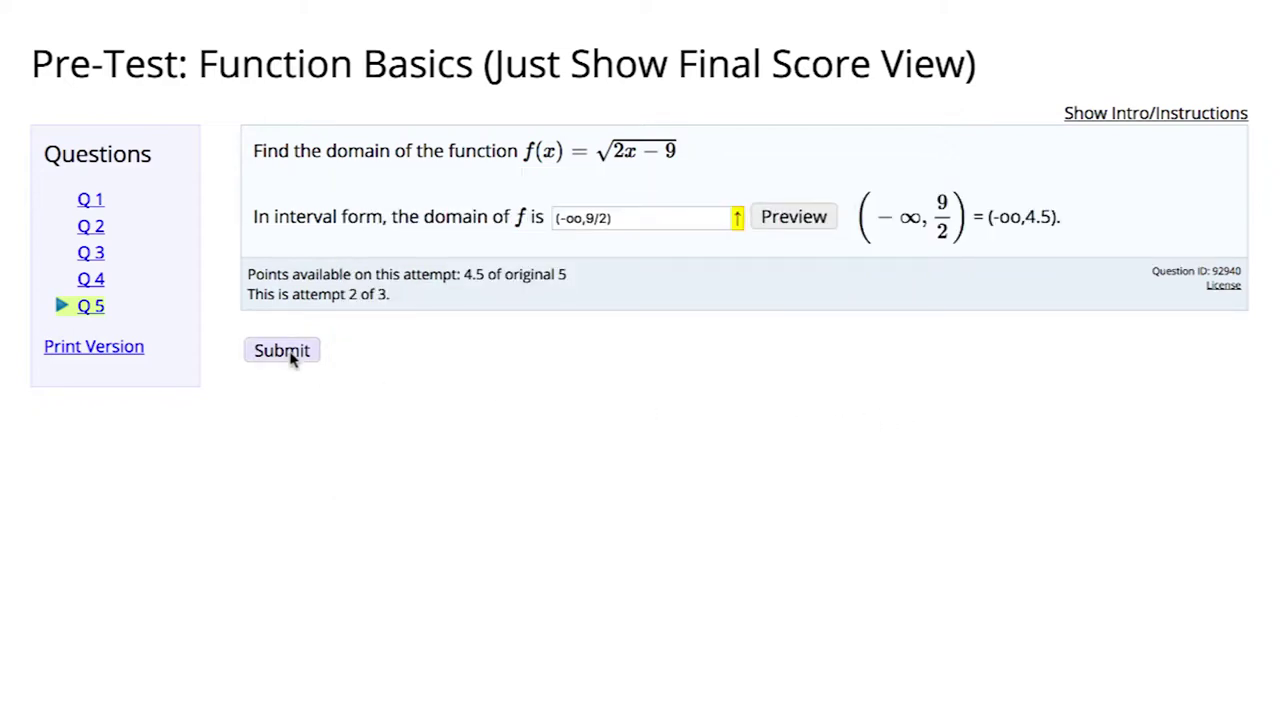
click(283, 352)
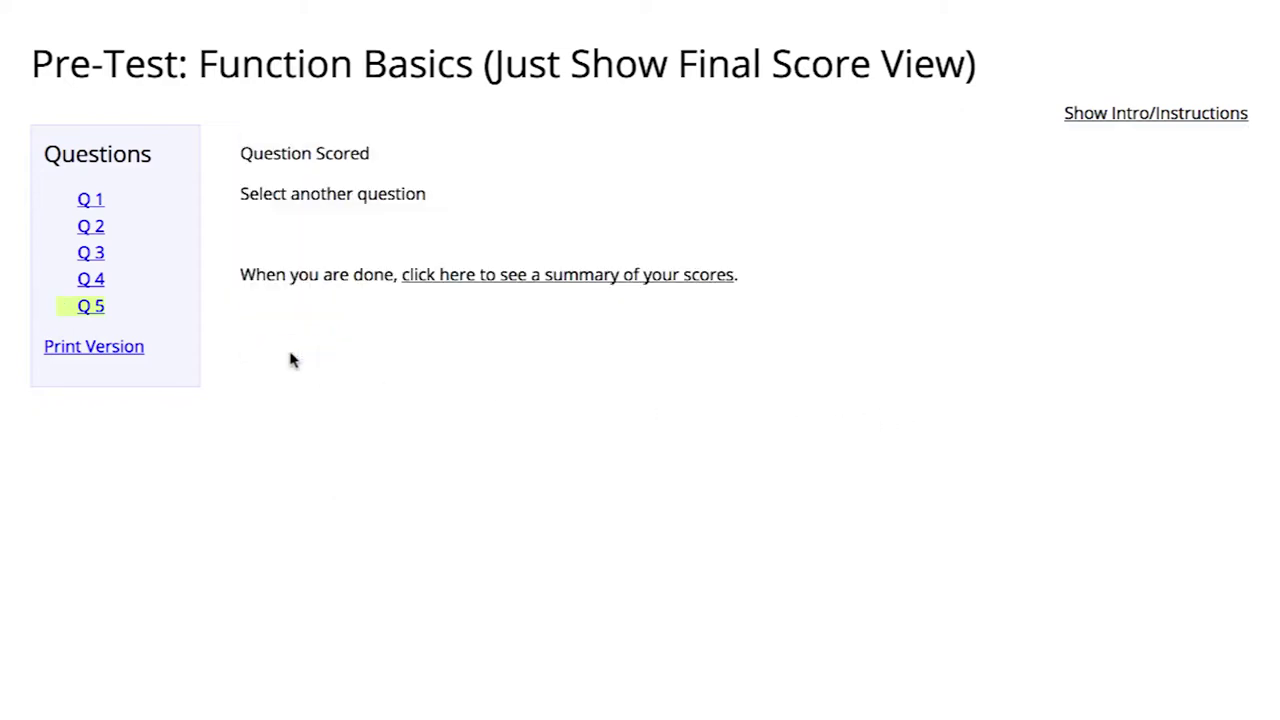
click(535, 276)
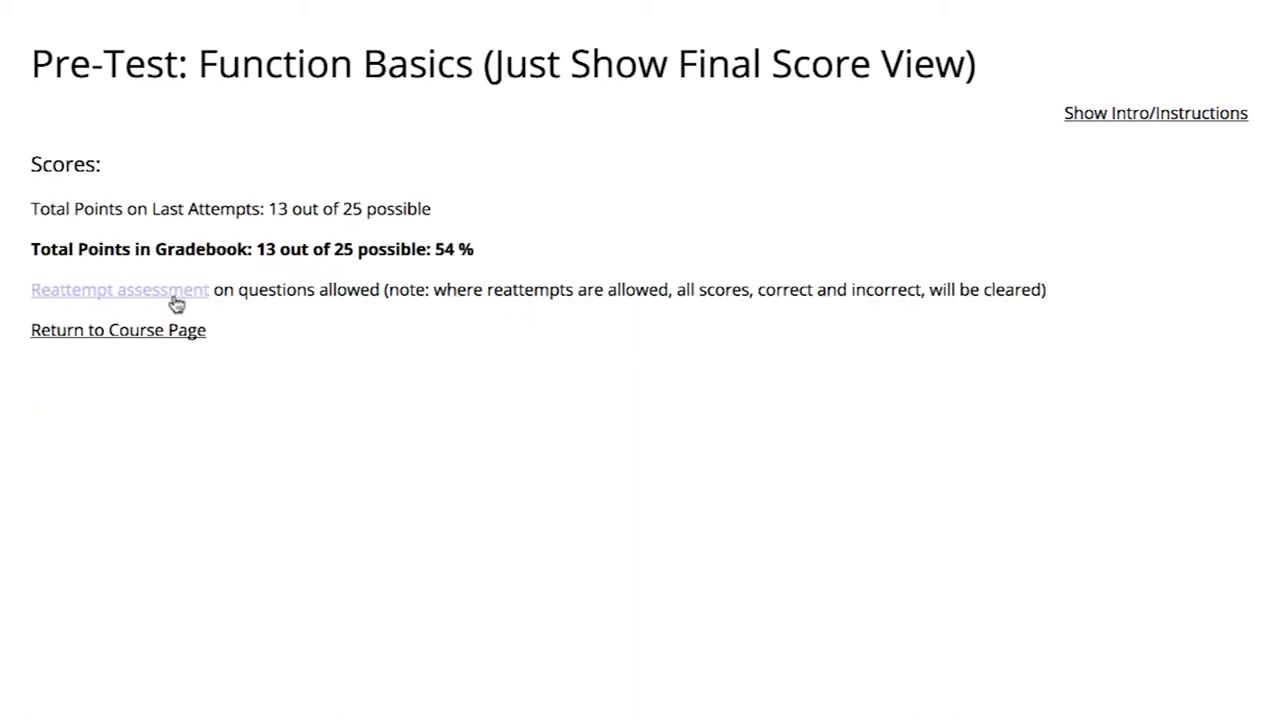
- Build the interval (−∞, 2/5) in Q5's equation editor, submit it, and open the scores summary
click(137, 295)
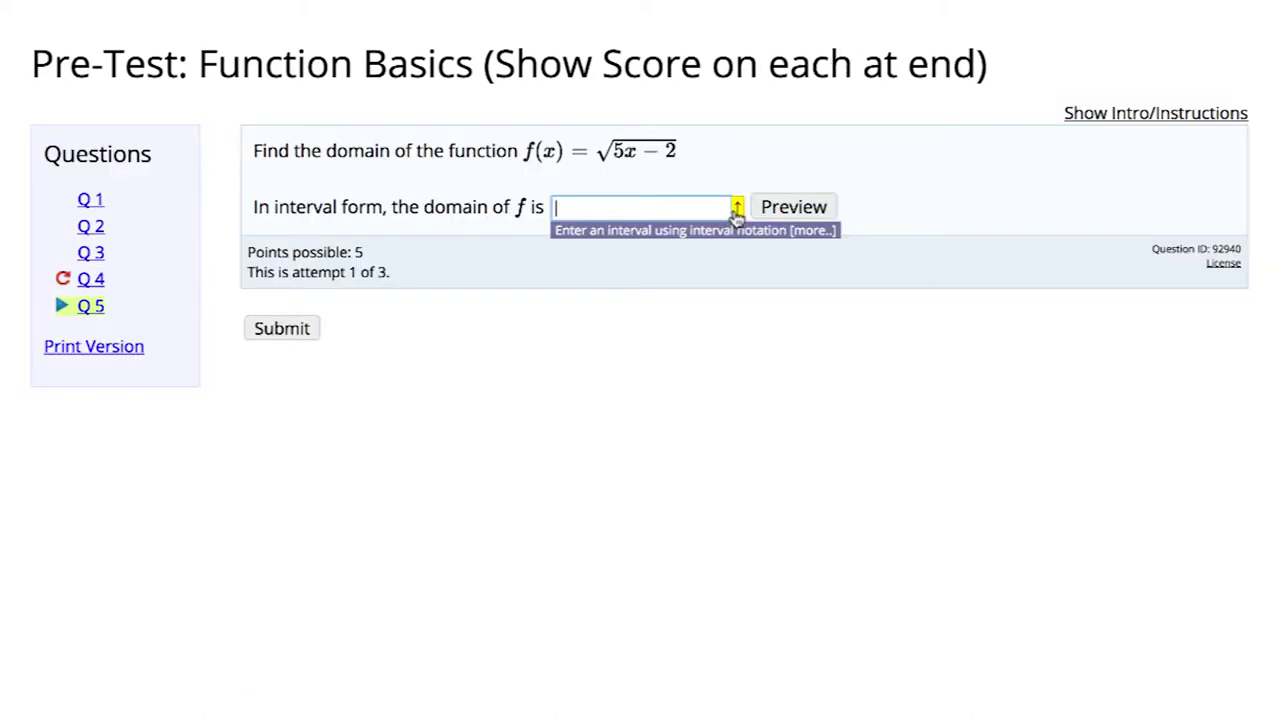
click(735, 210)
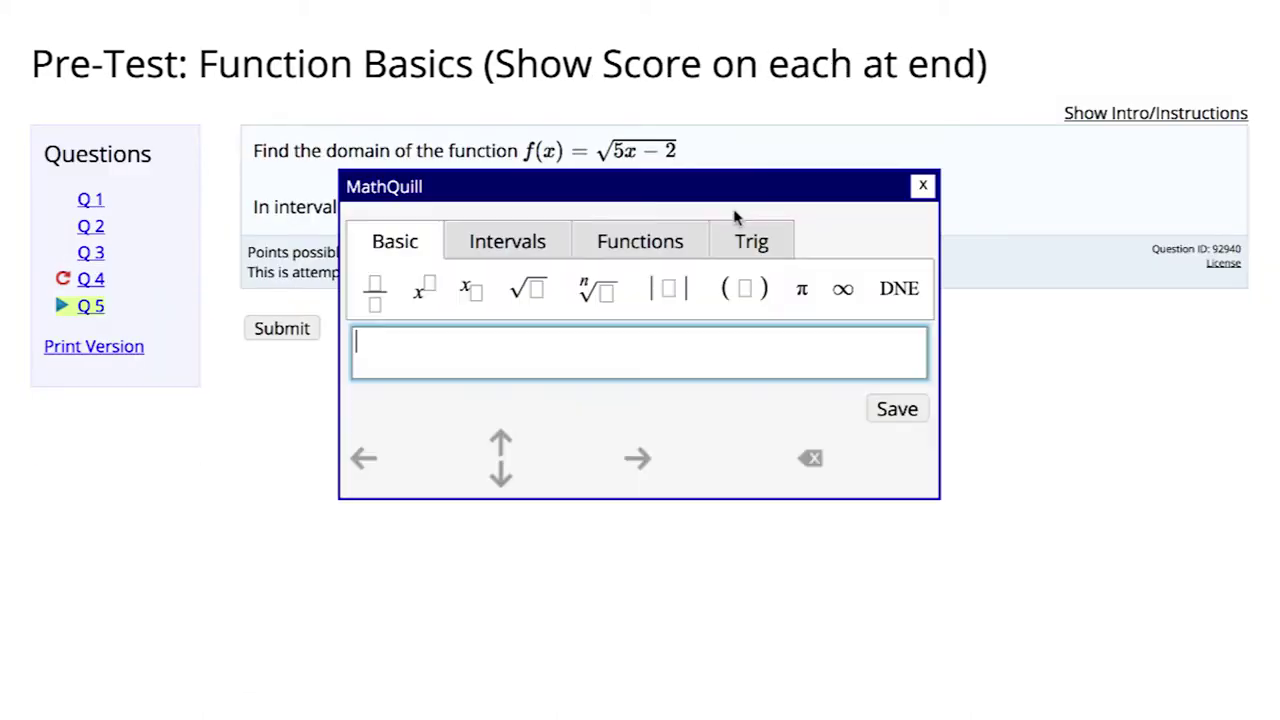
click(522, 241)
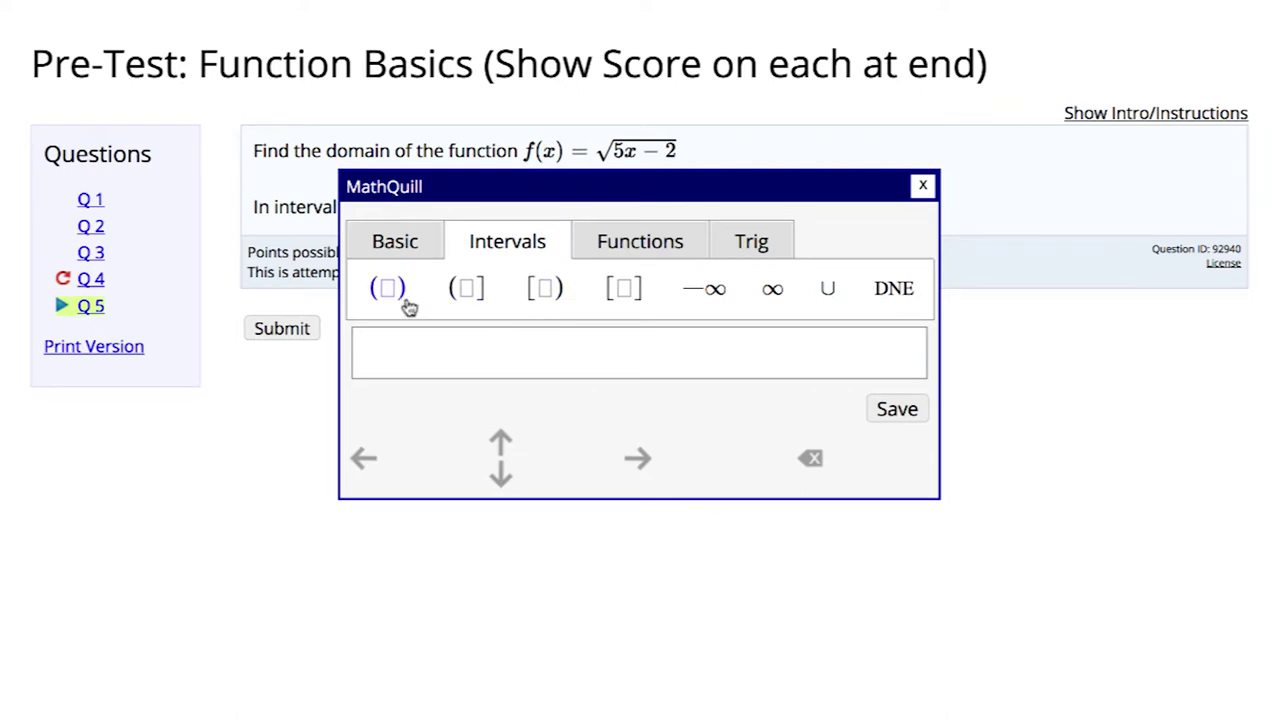
click(405, 302)
click(717, 300)
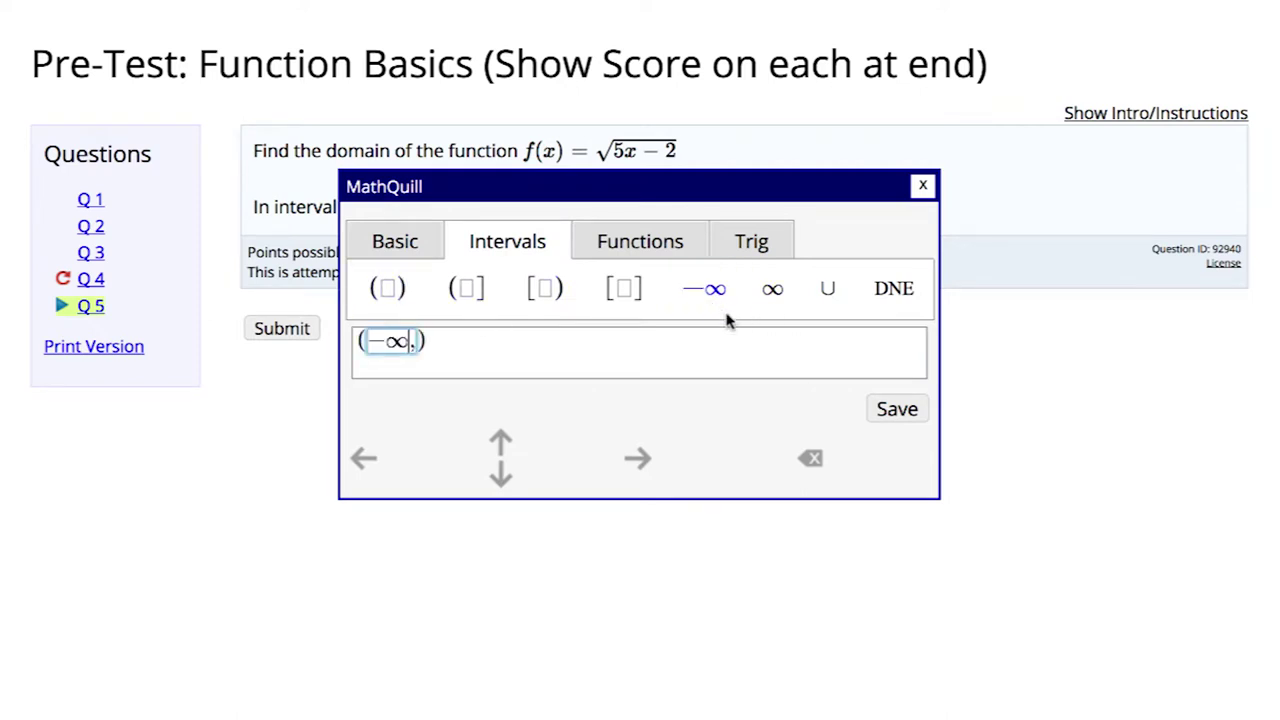
key(Right)
text(2/5)
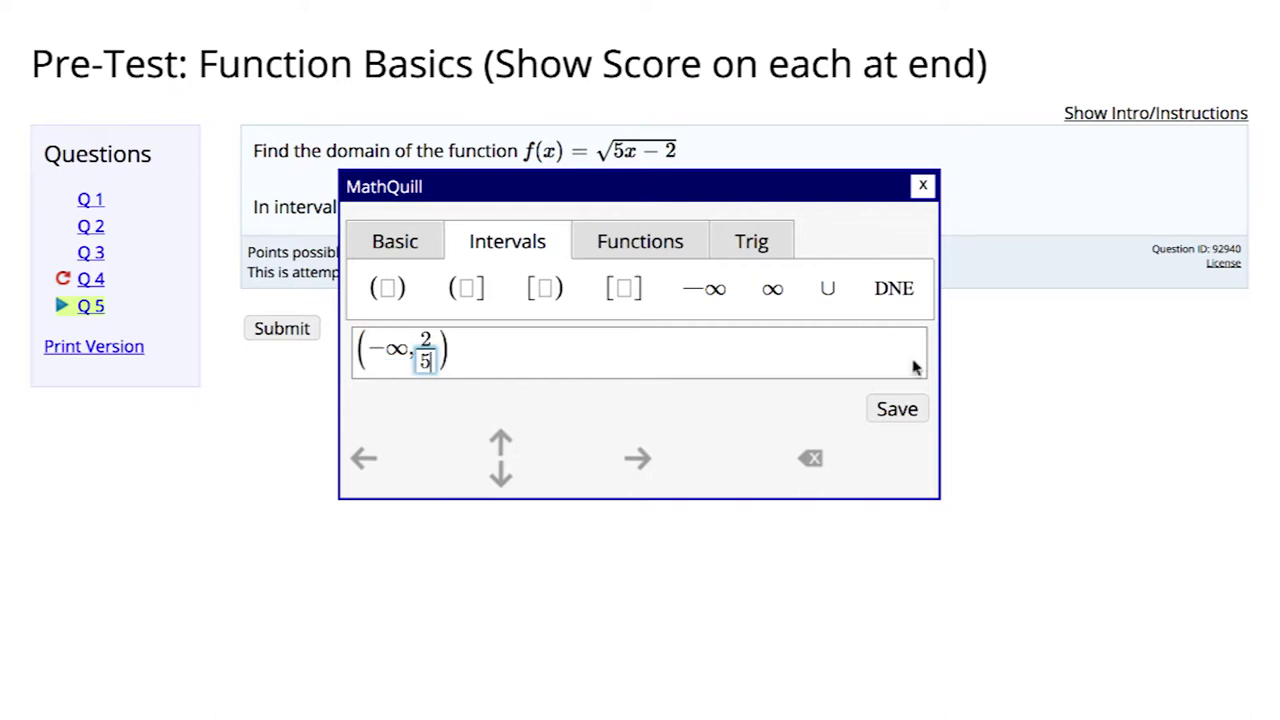
click(918, 410)
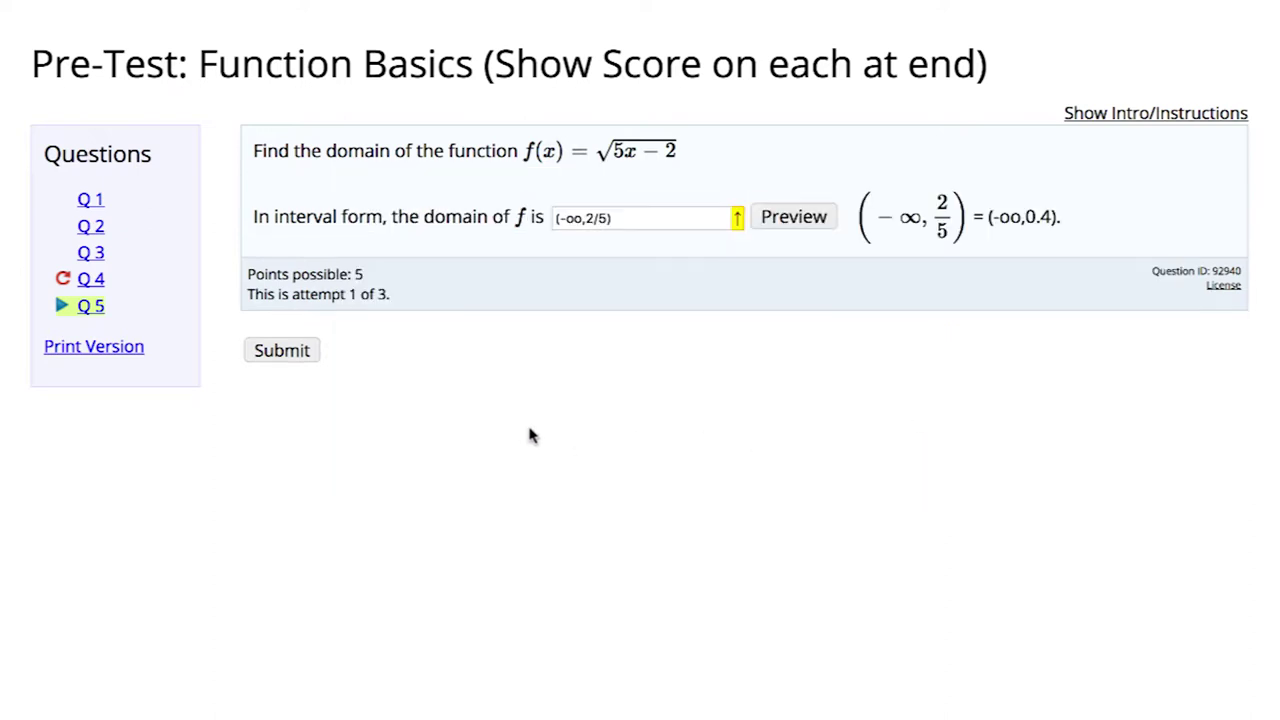
click(294, 353)
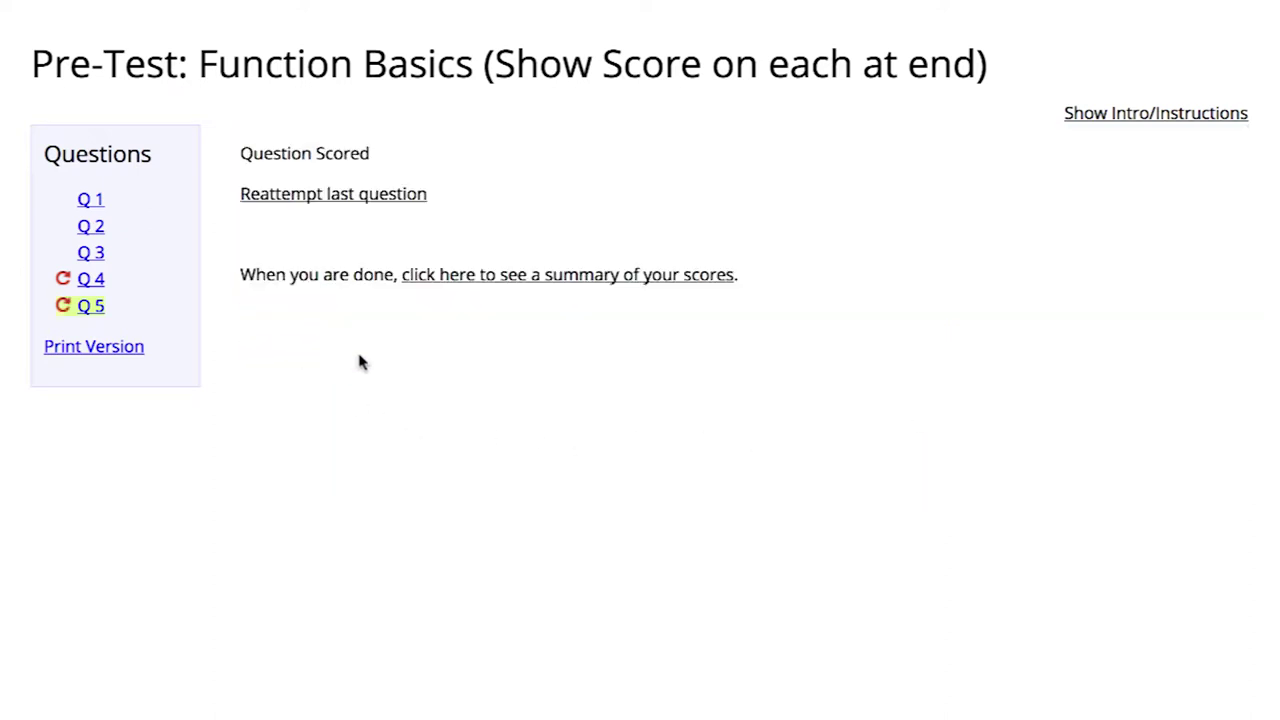
click(490, 276)
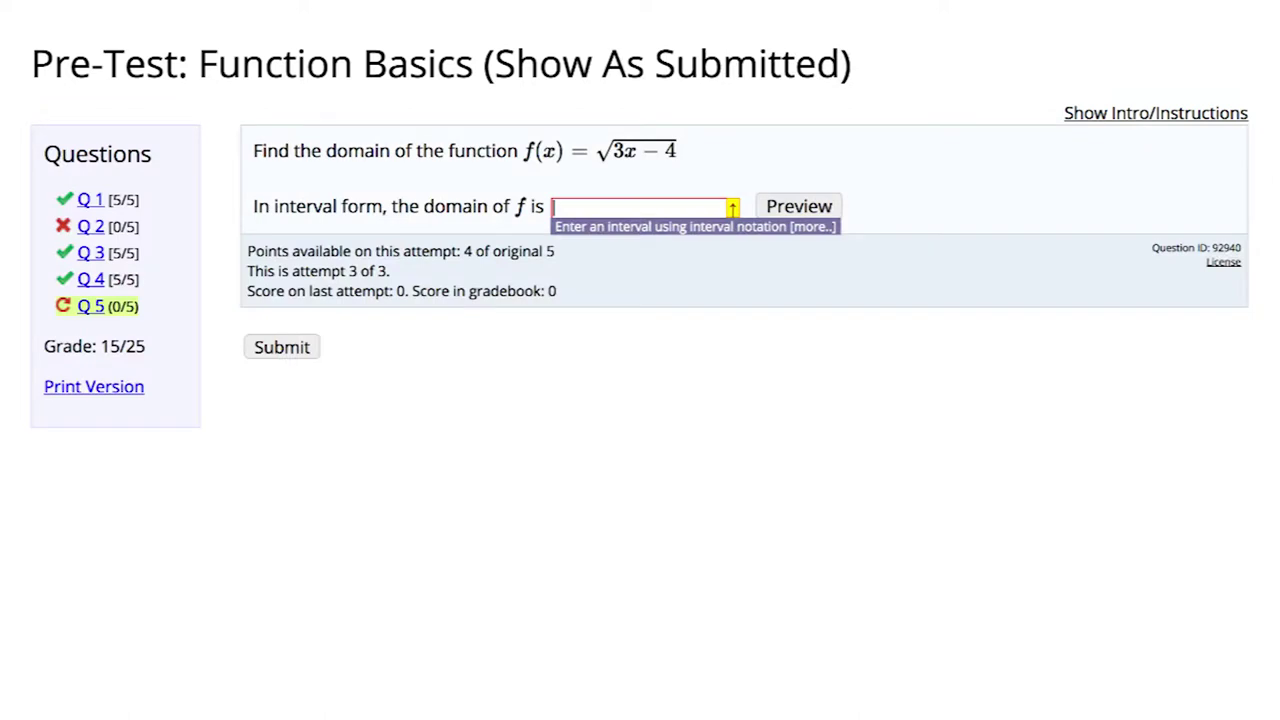
- Enter the half-open interval [4/3, ∞) as Q5's answer and submit it
click(731, 207)
click(531, 243)
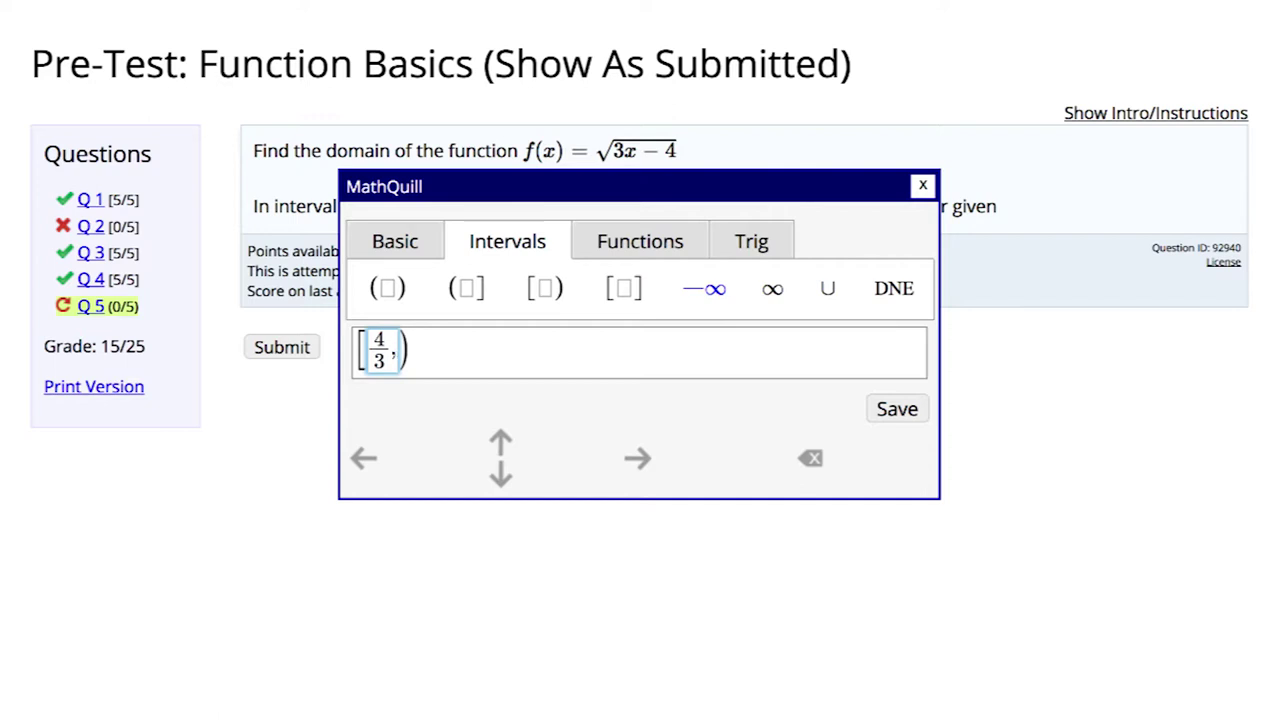
click(776, 292)
click(896, 409)
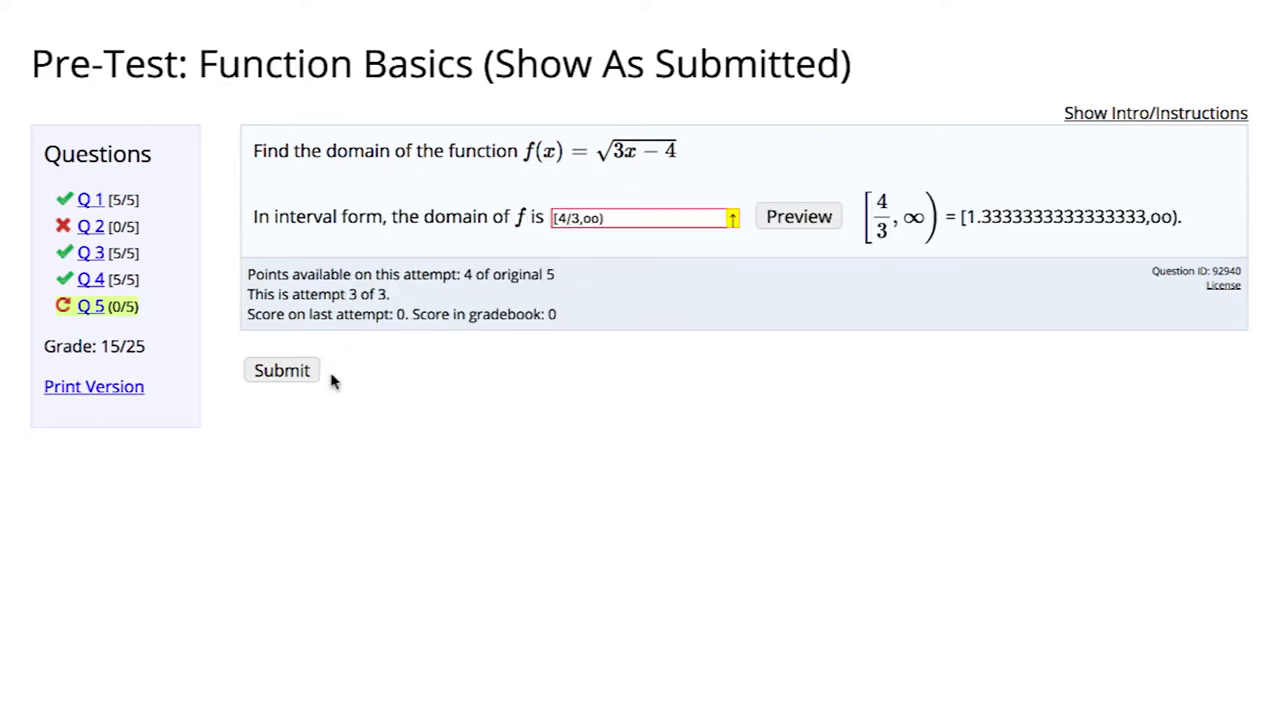
click(262, 372)
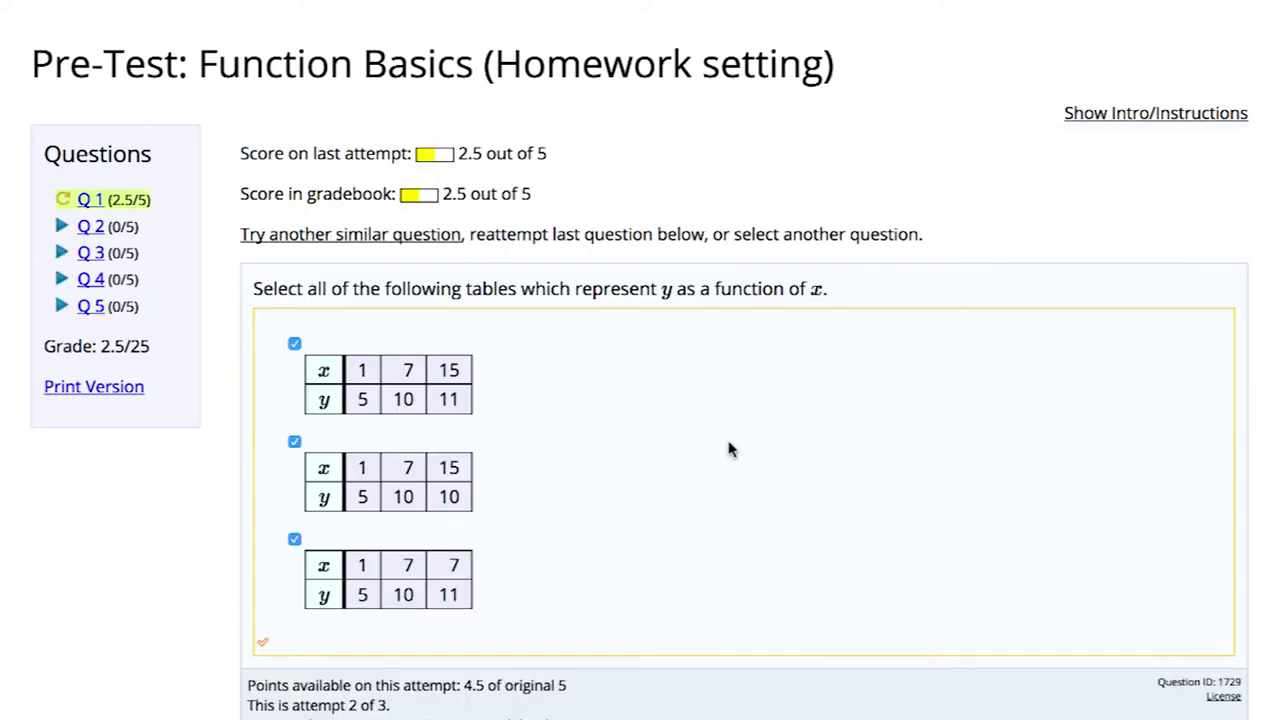
- Uncheck Q1's second table in the Homework preview and request a similar question
click(294, 442)
scroll(306, 571, down, 1)
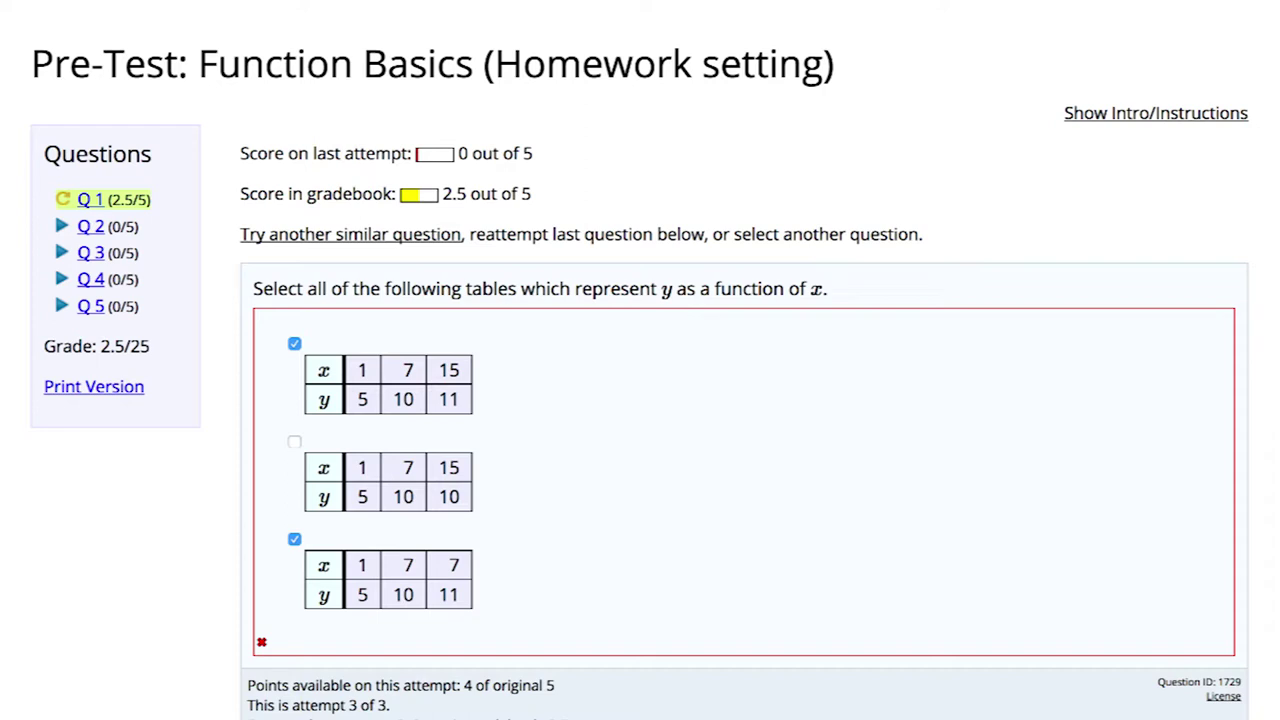
click(378, 240)
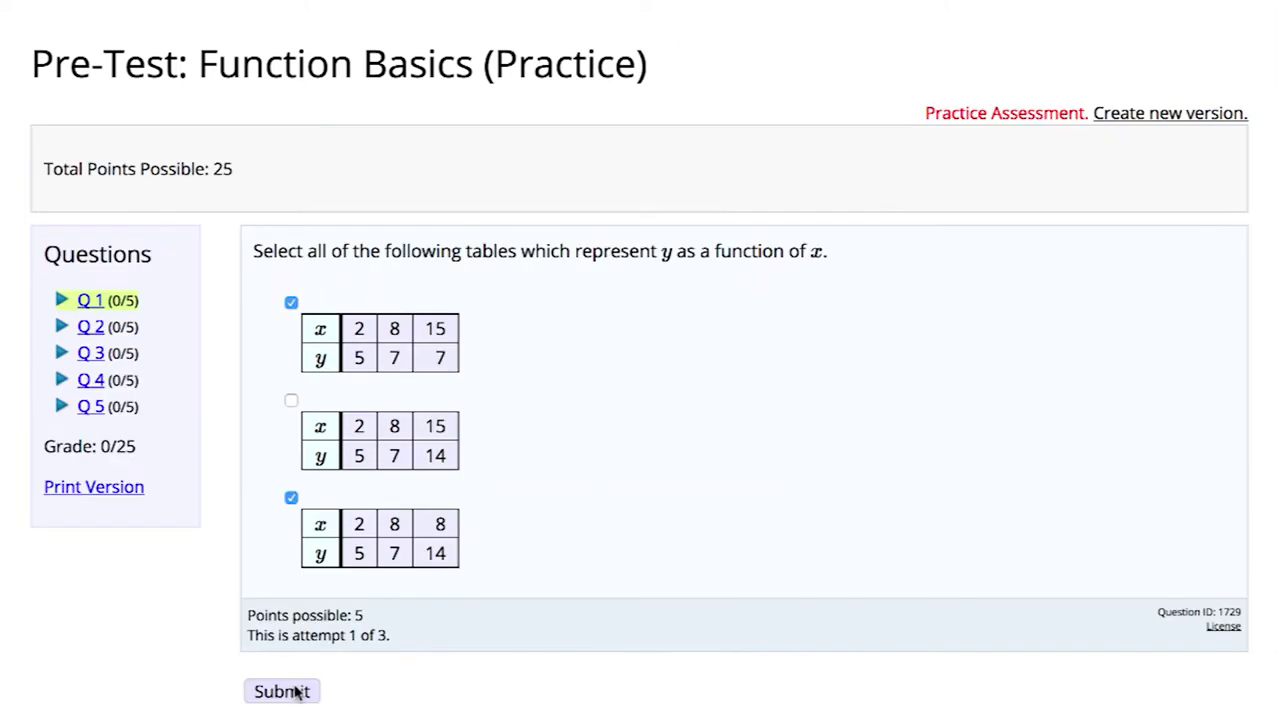
- Submit Practice Q1, load a similar version, and bring up the Show Answers choices
click(286, 689)
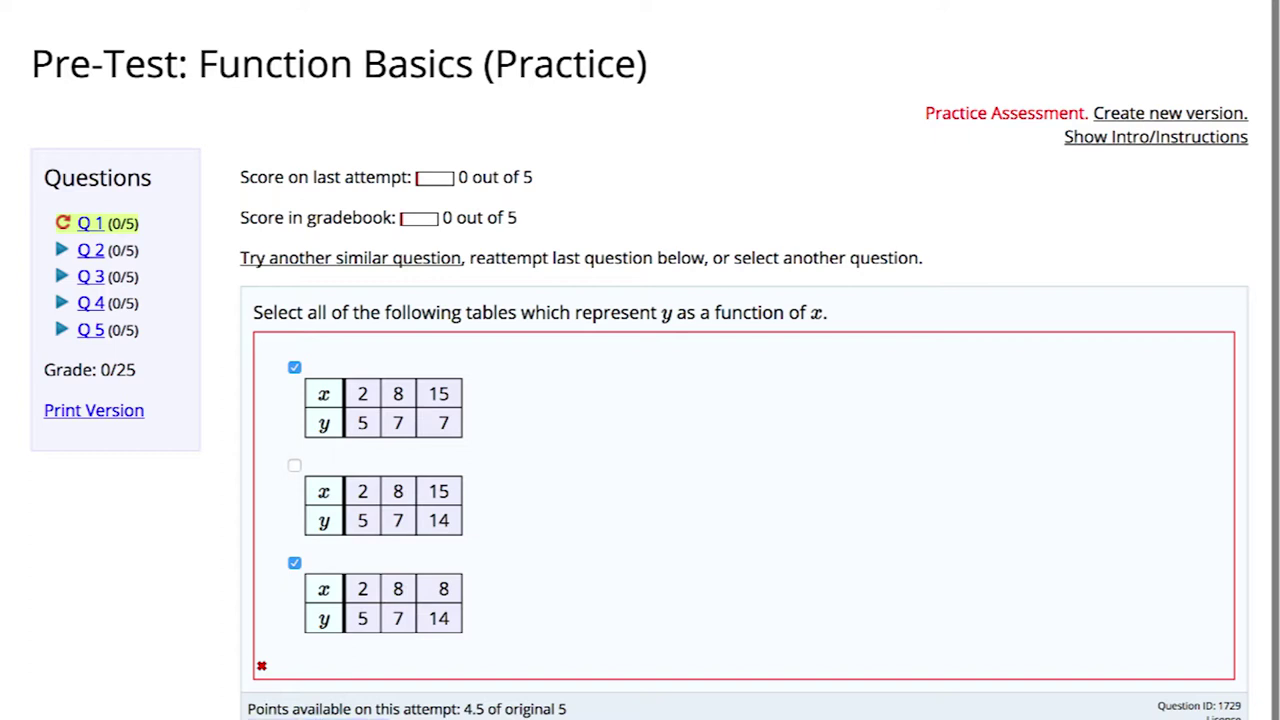
click(308, 268)
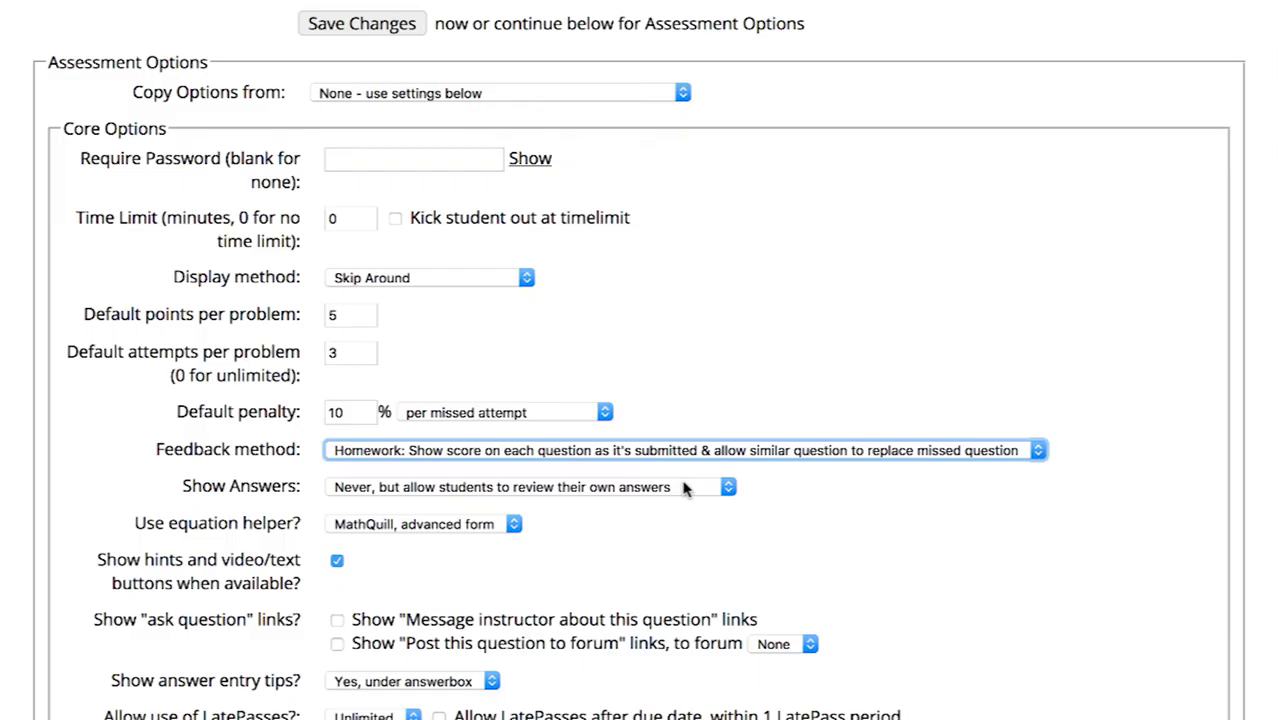
click(686, 486)
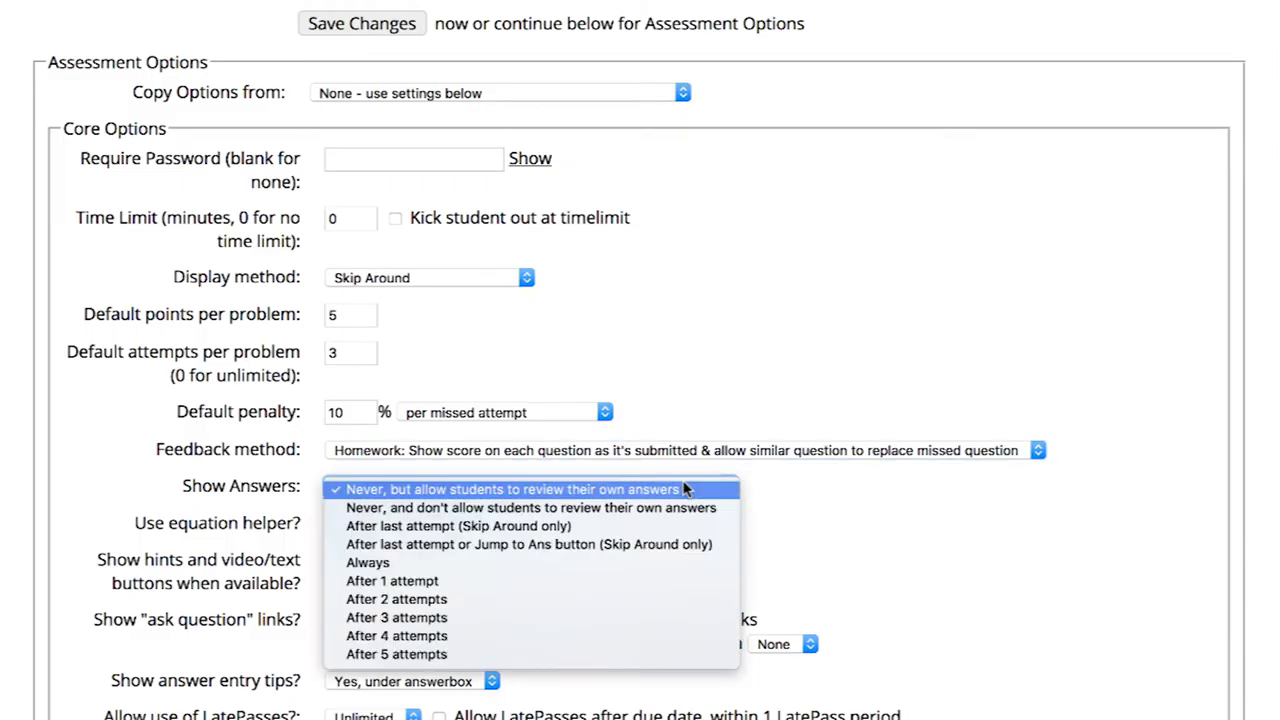
click(798, 480)
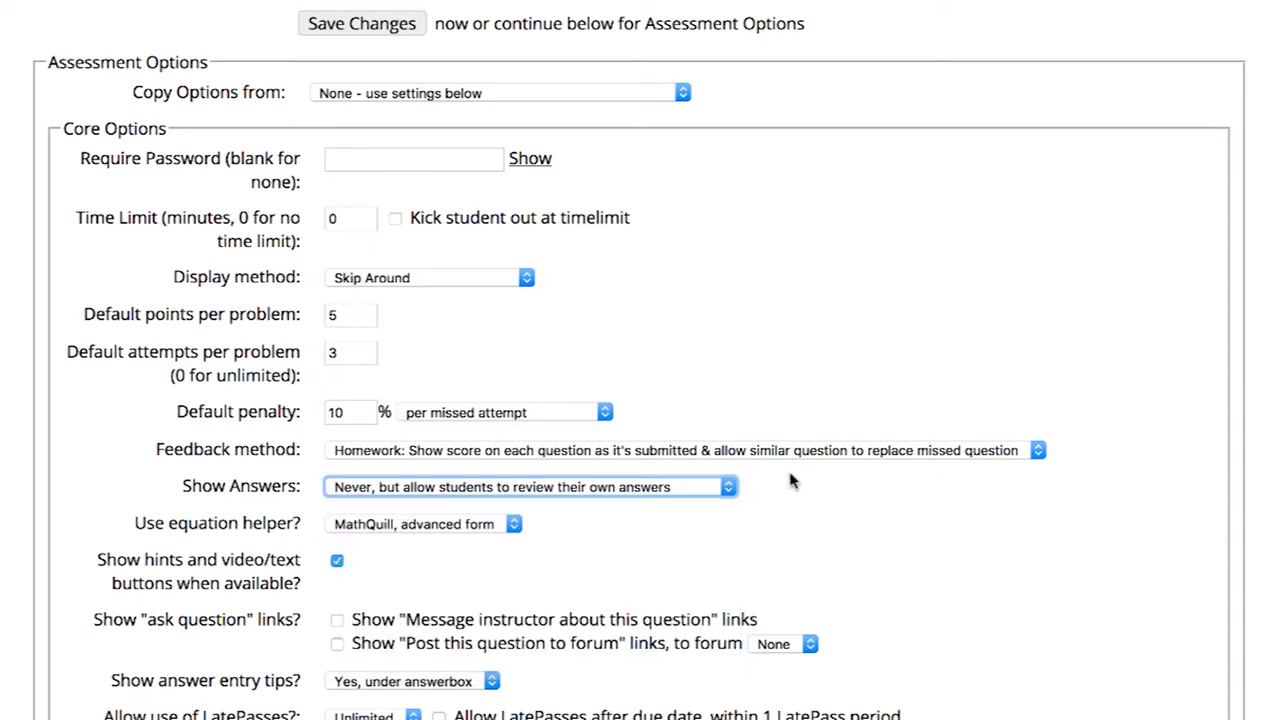
click(463, 451)
click(463, 452)
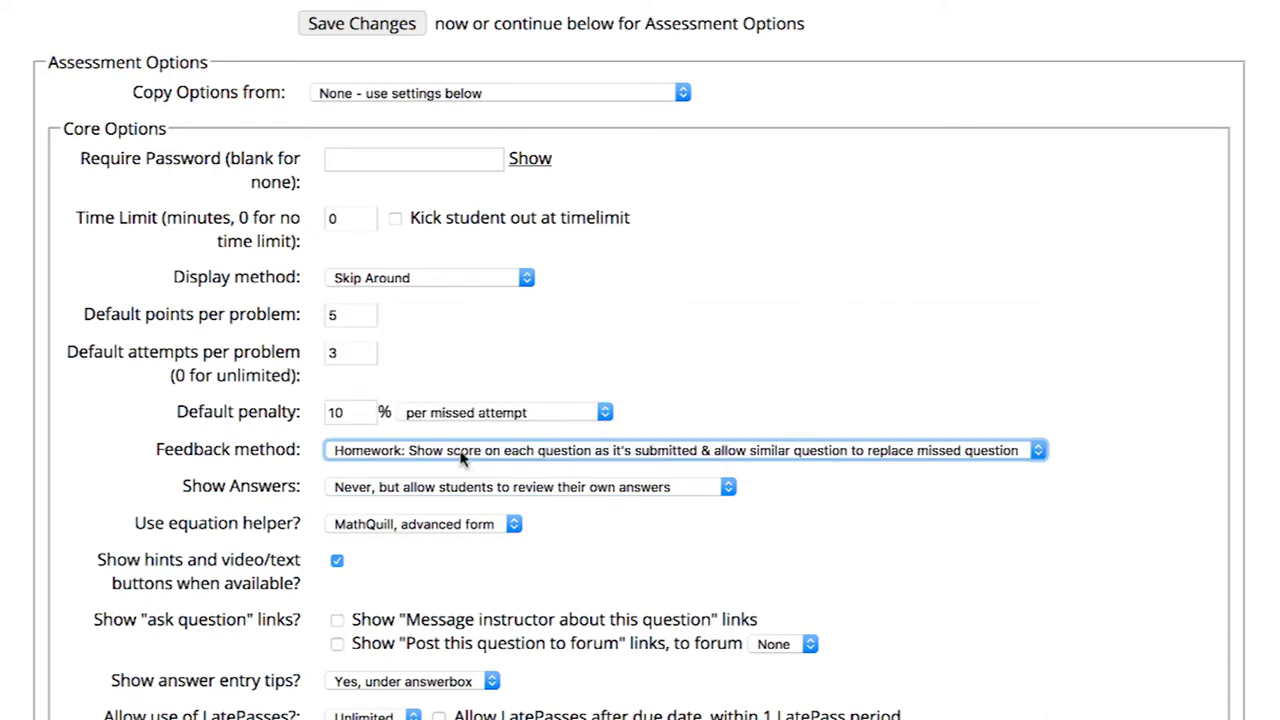
click(463, 455)
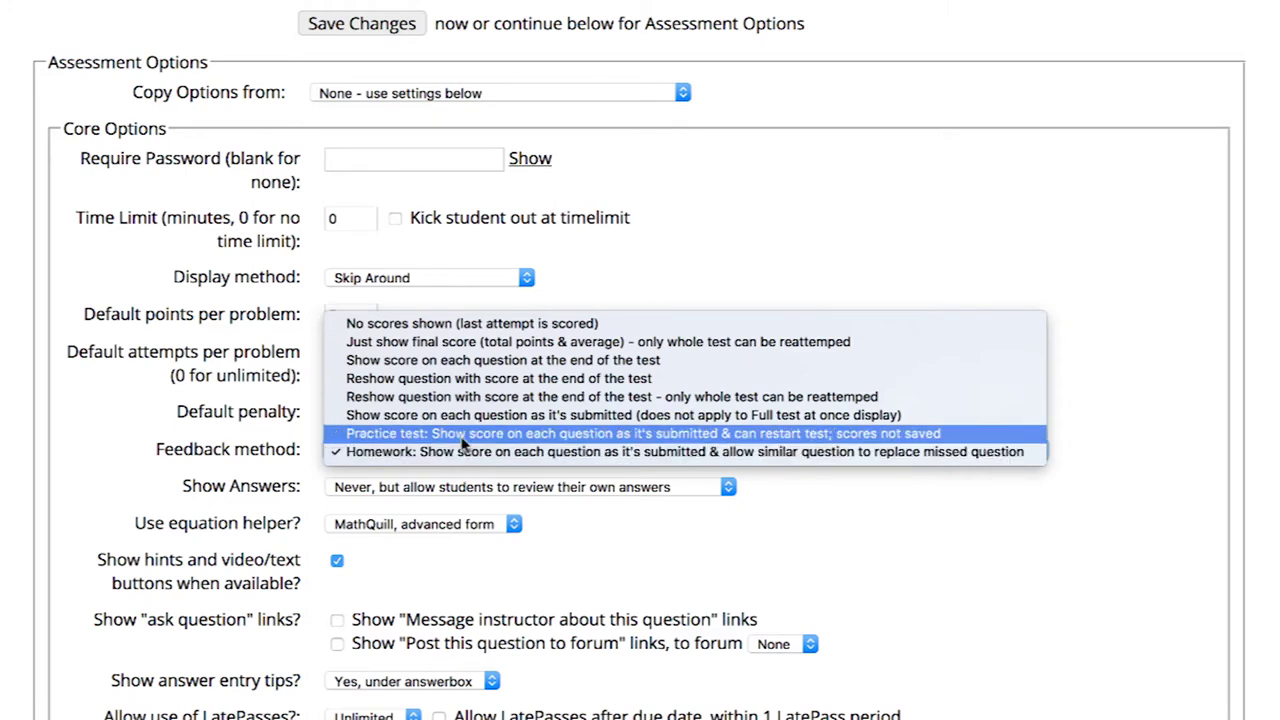
click(706, 456)
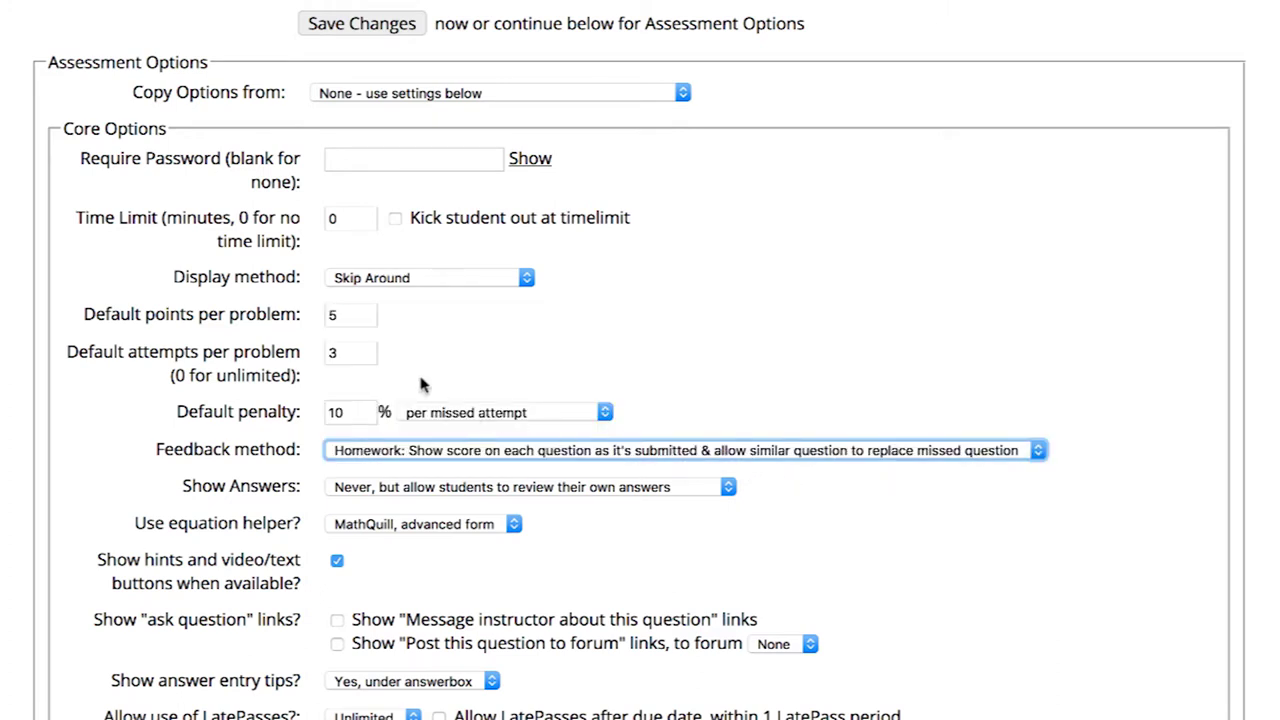
click(353, 347)
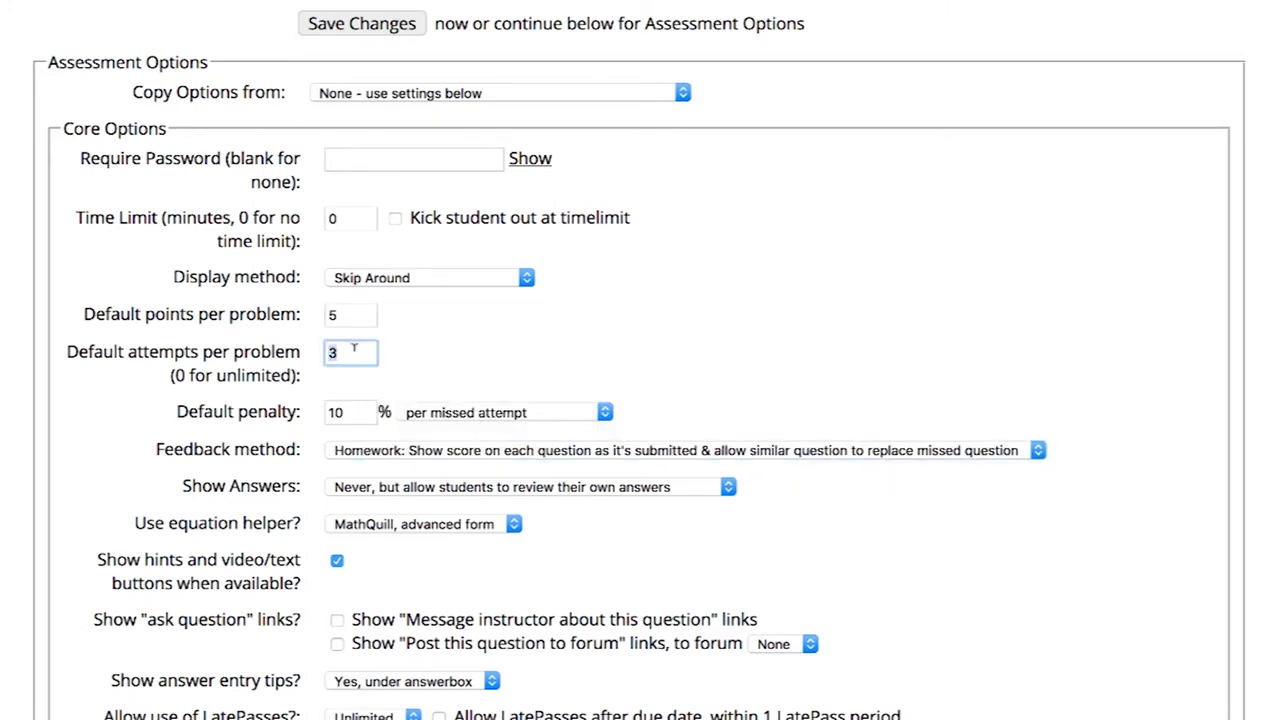
click(620, 487)
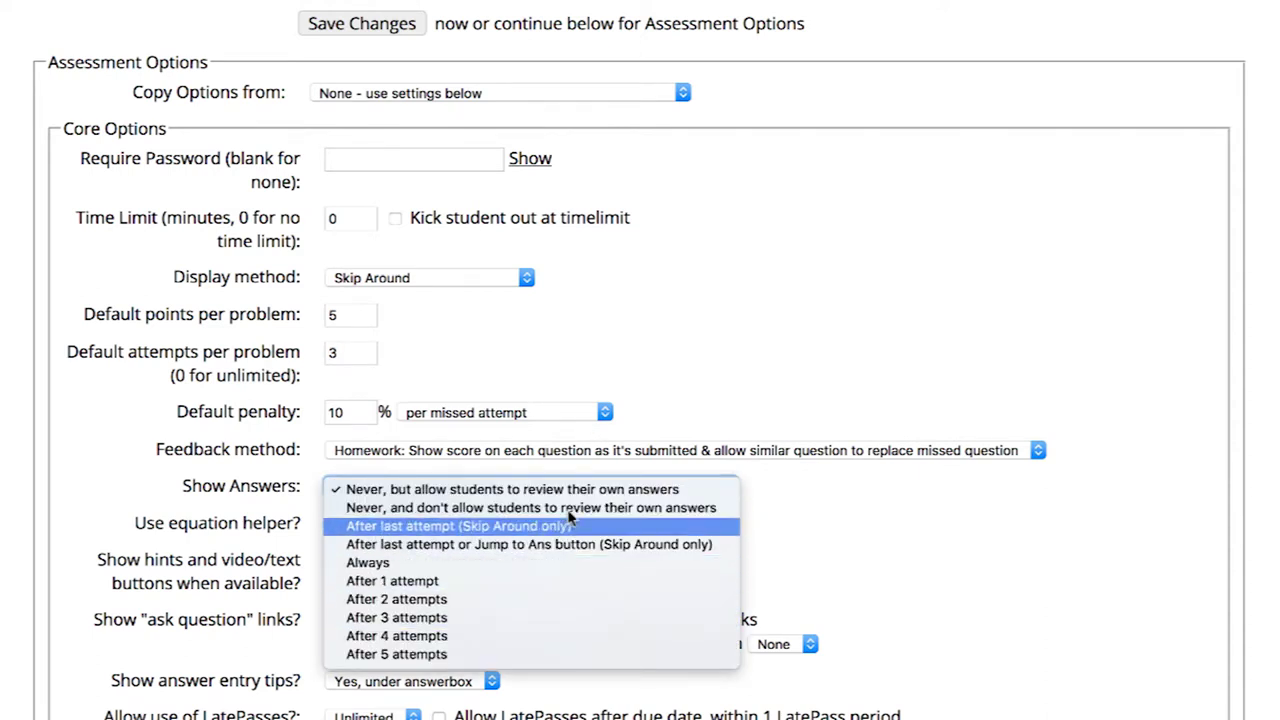
click(900, 493)
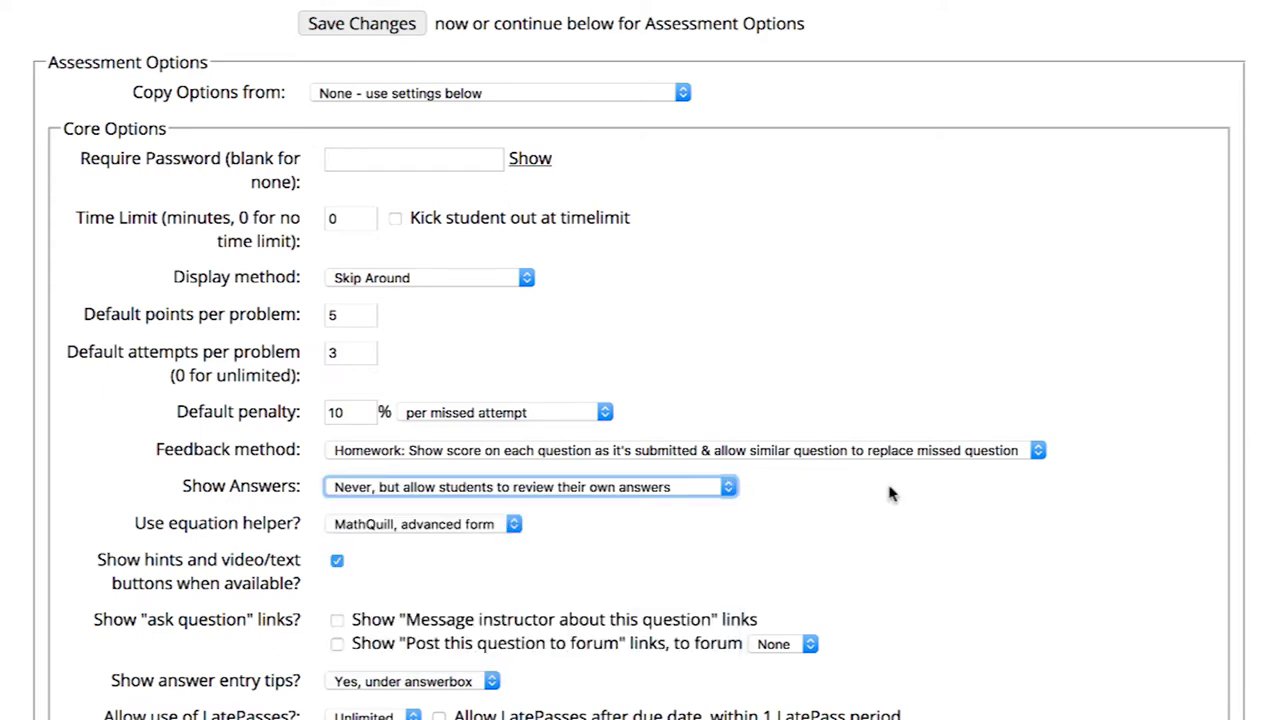
click(730, 489)
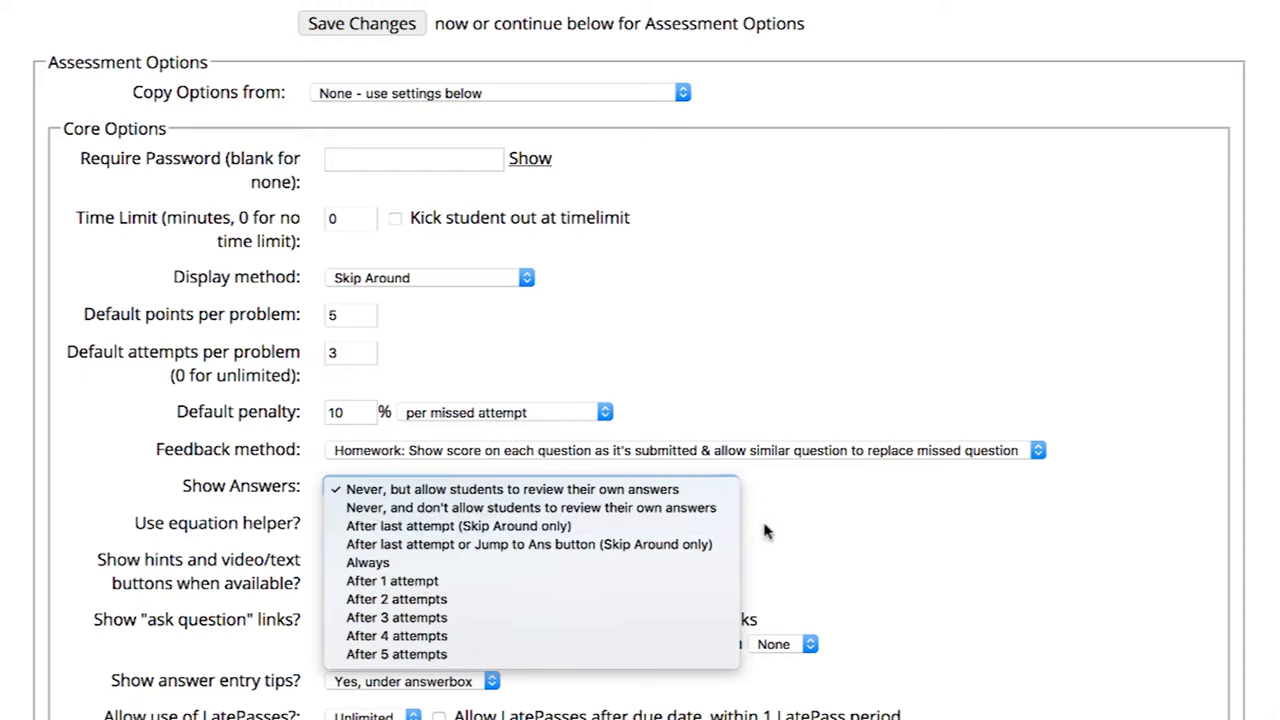
click(842, 536)
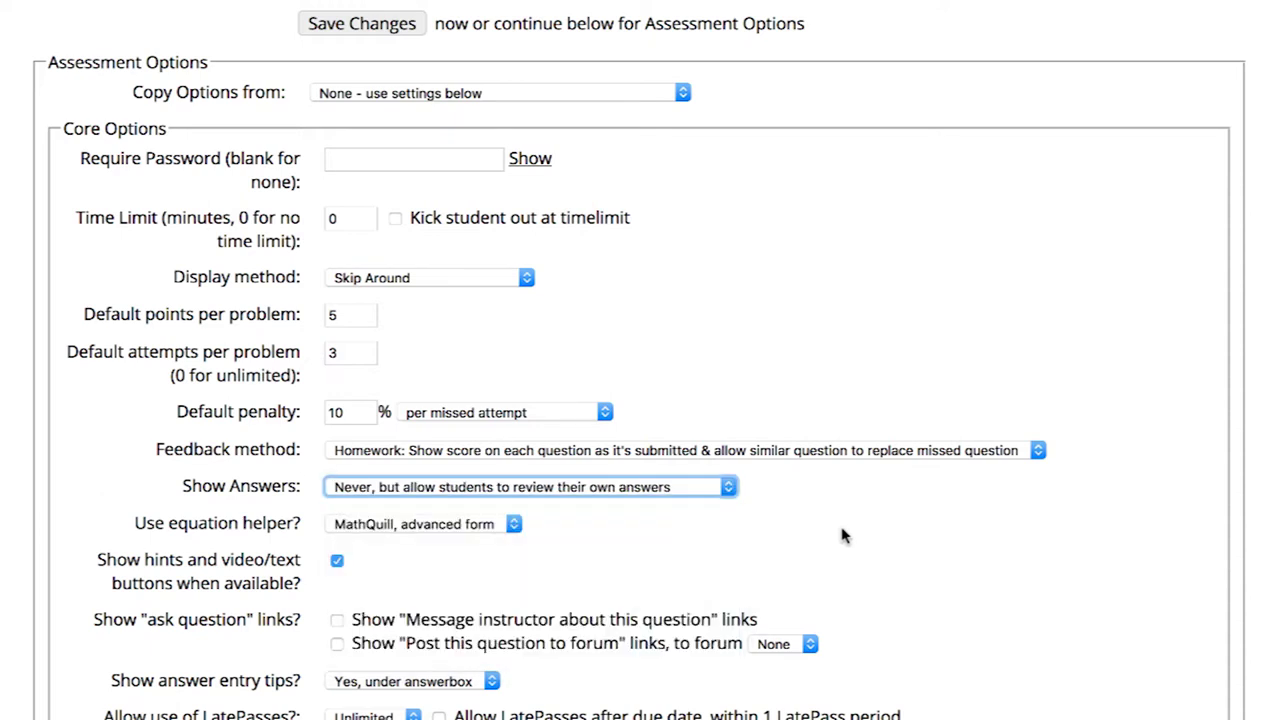
click(842, 536)
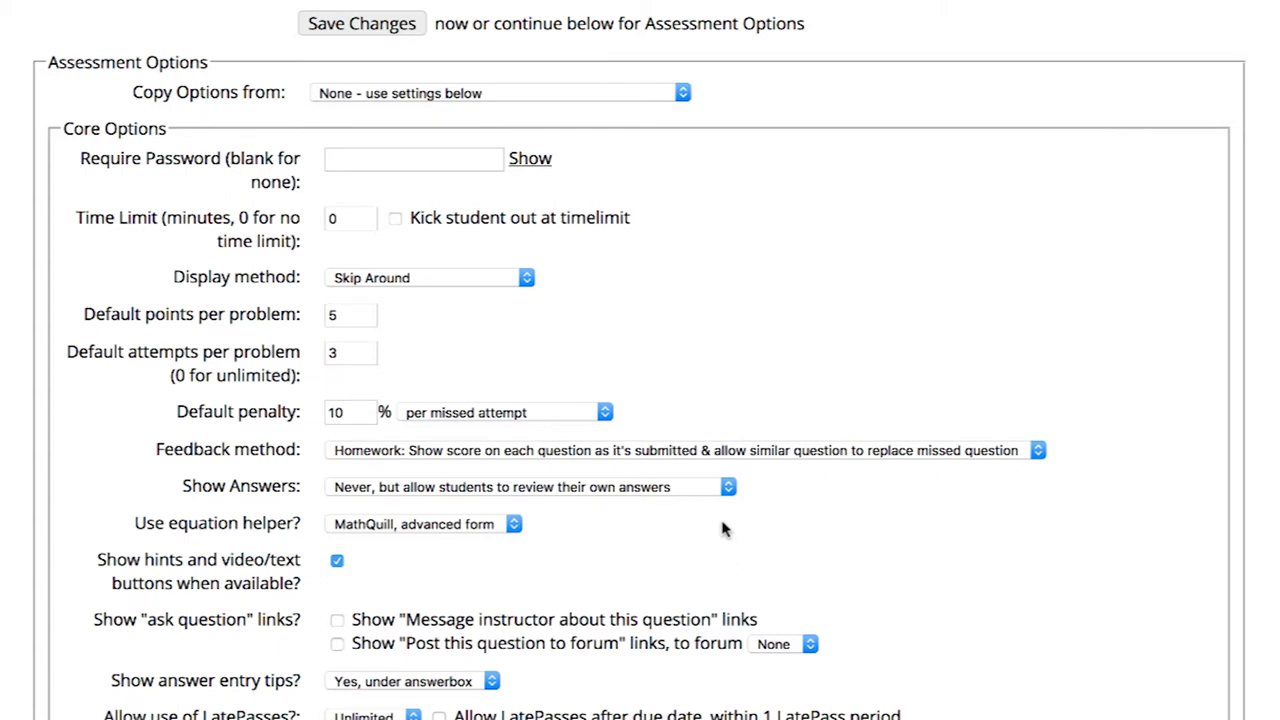
click(336, 566)
click(336, 564)
scroll(216, 712, down, 3)
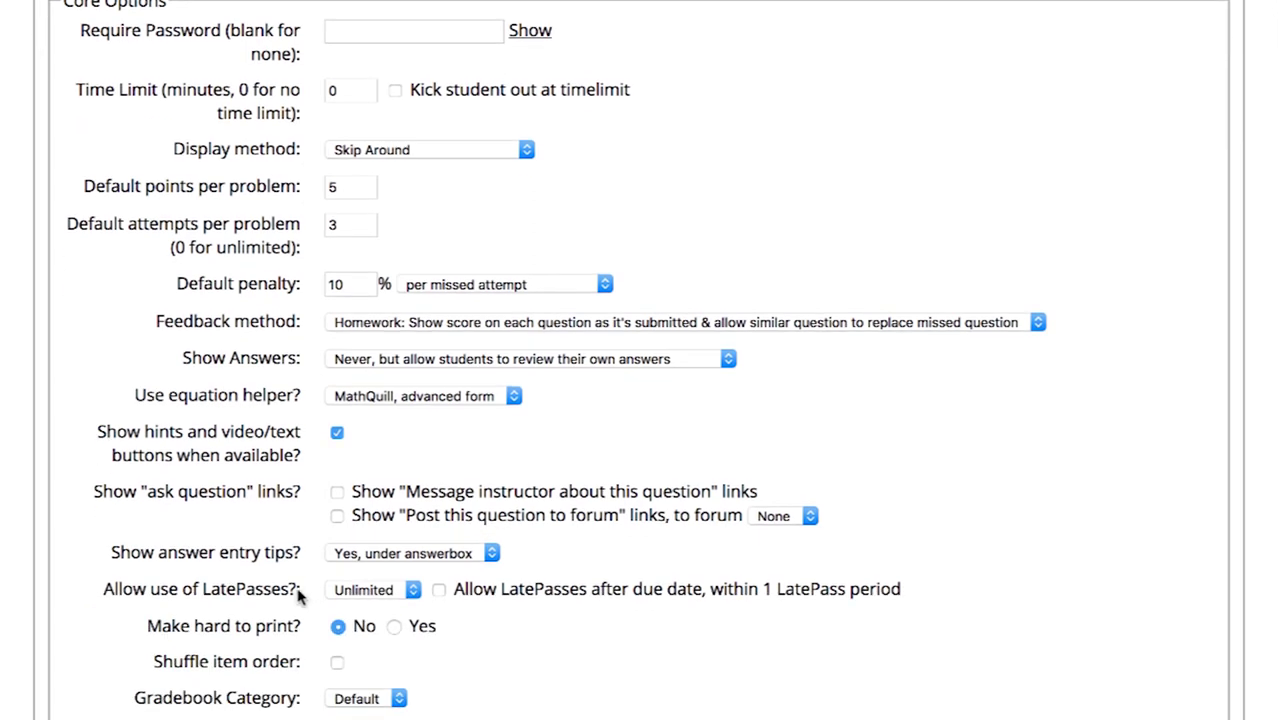
click(414, 590)
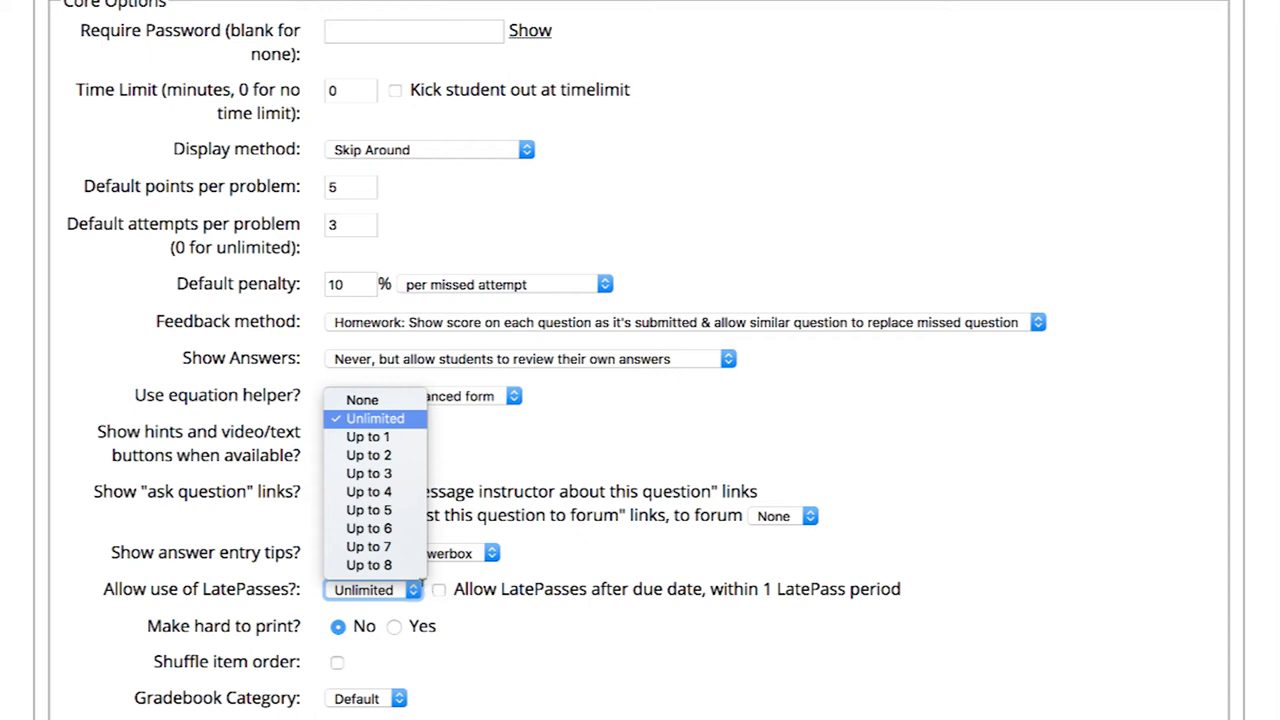
click(441, 602)
click(446, 594)
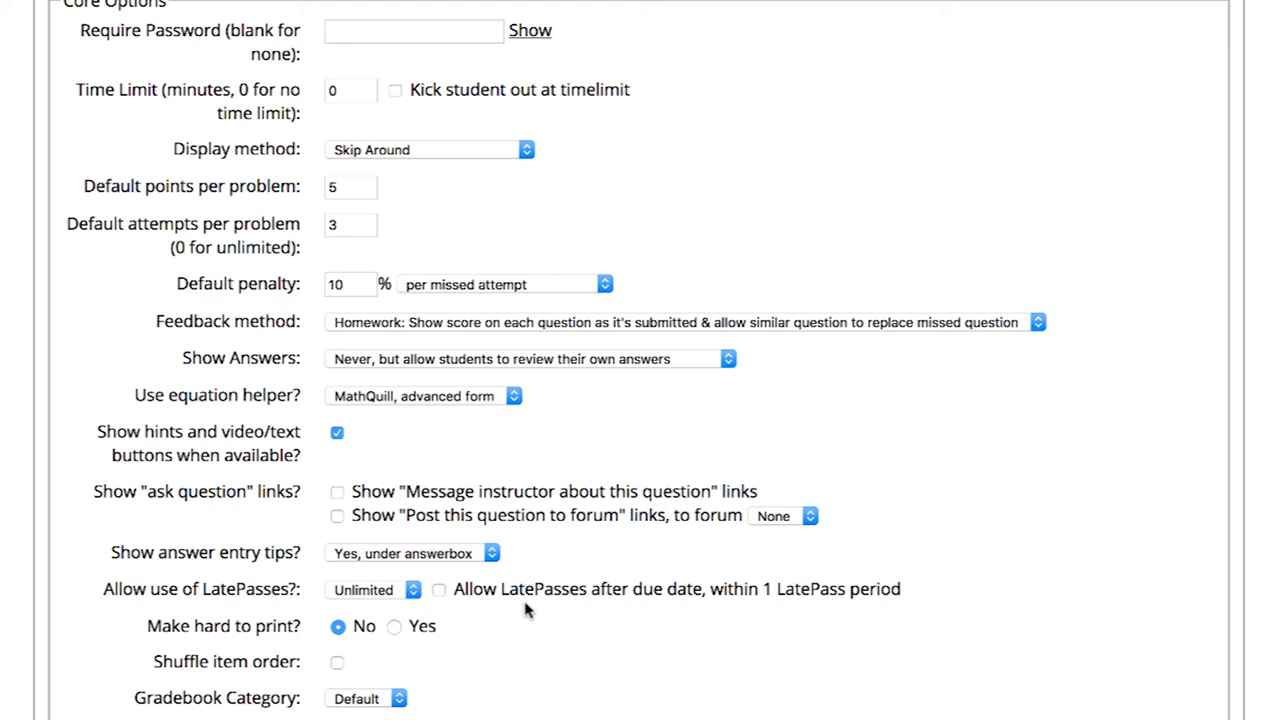
scroll(527, 610, down, 2)
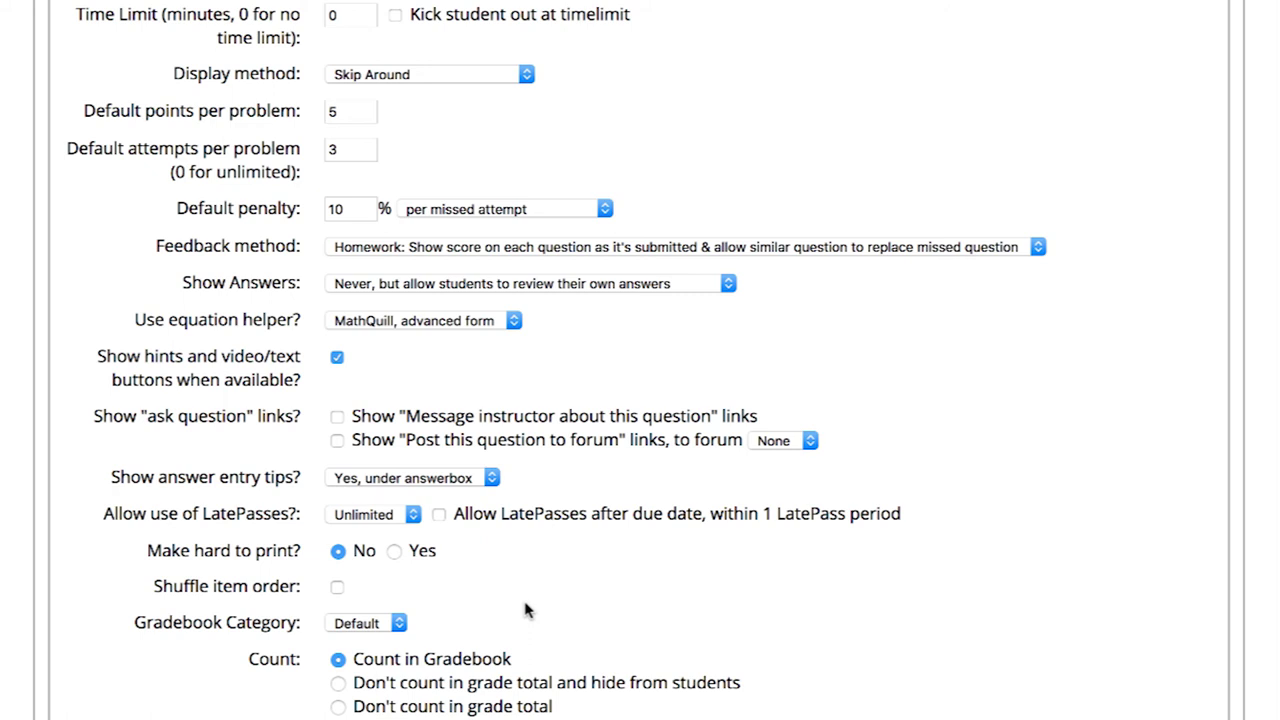
click(439, 516)
click(439, 515)
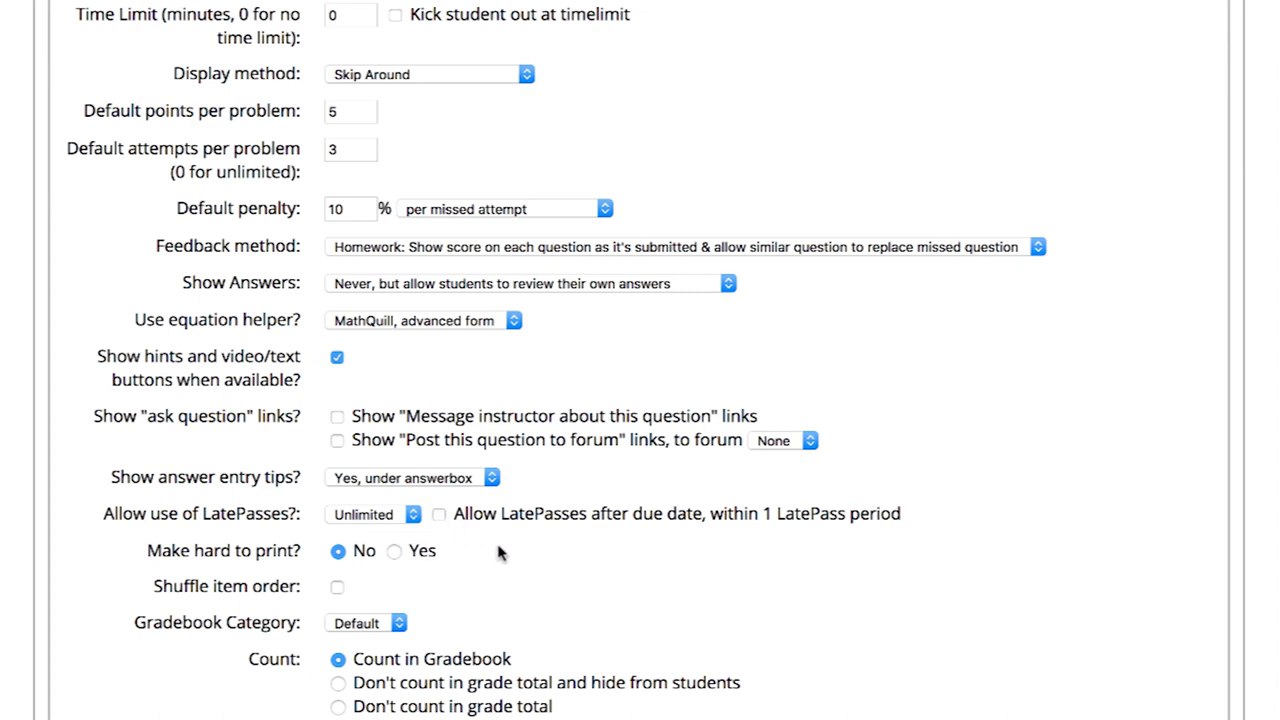